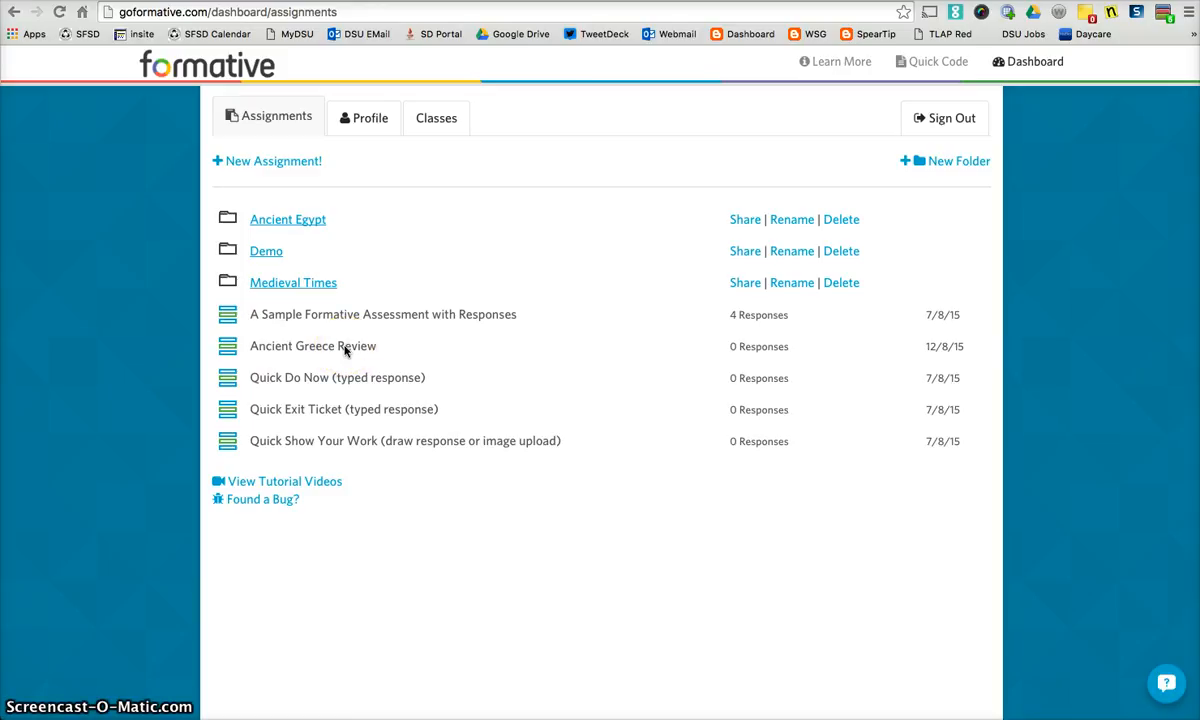
# Step: Open the Social Studies 3 class roster and read through the instructions on how to enroll students
pyautogui.click(437, 120)
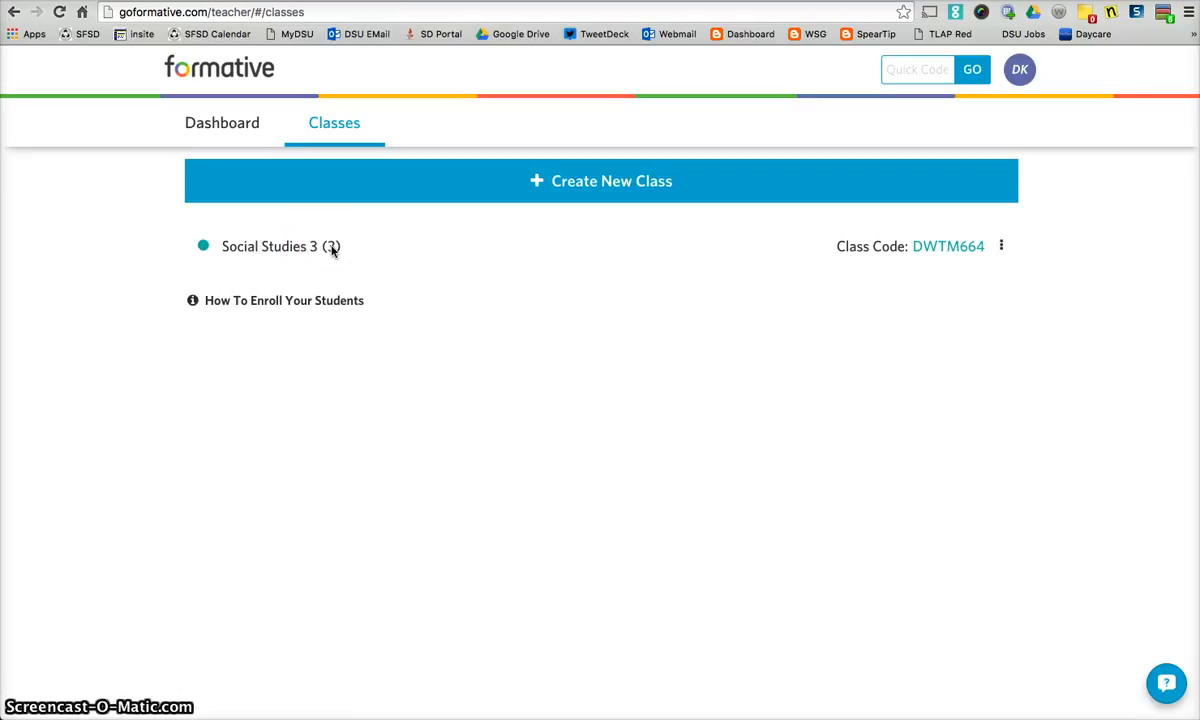
pyautogui.click(268, 249)
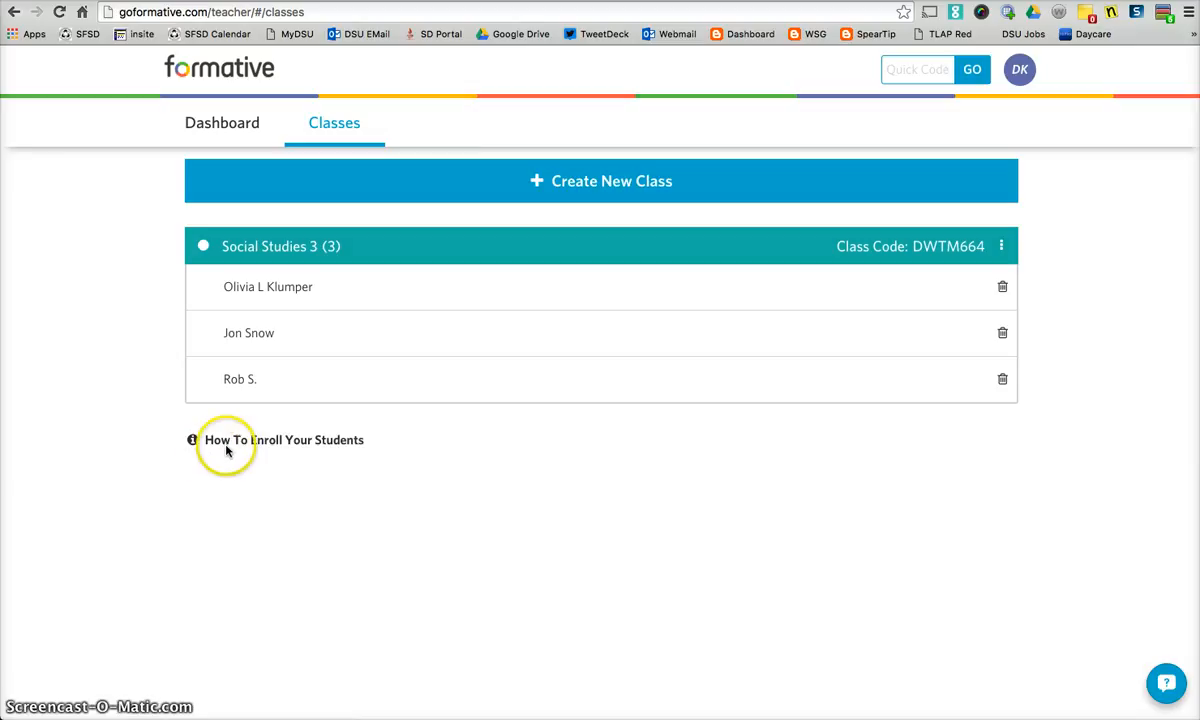
pyautogui.click(277, 446)
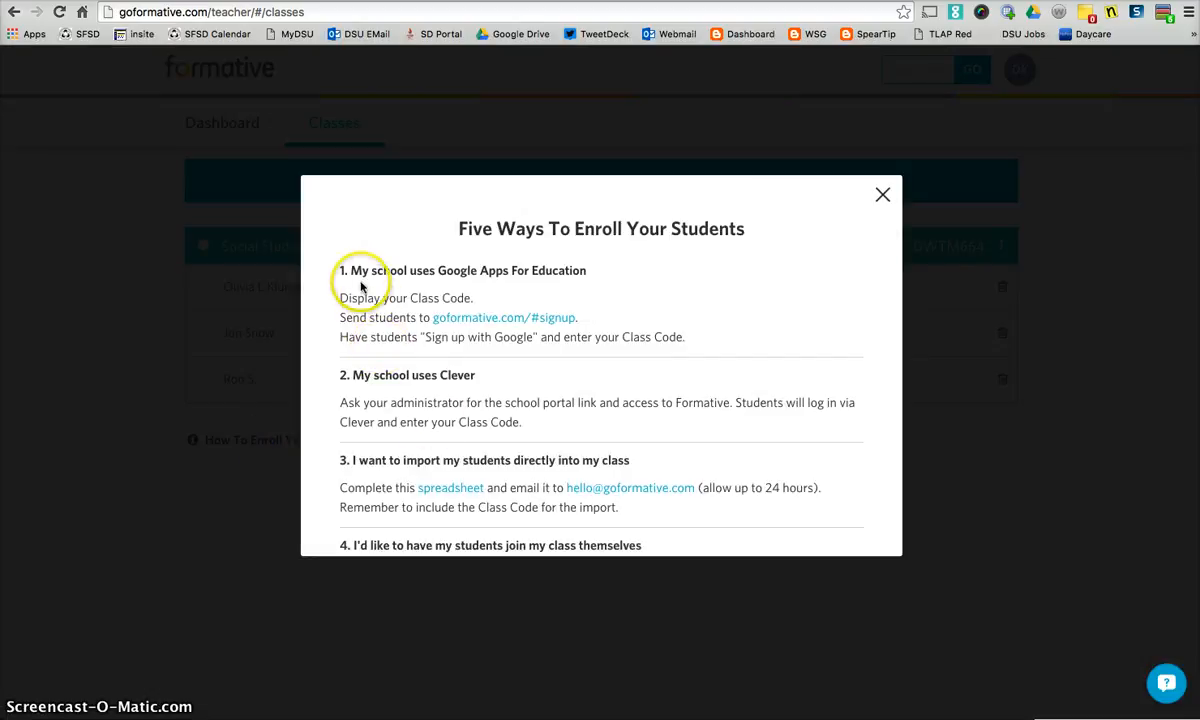
pyautogui.scroll(-3, 370, 330)
pyautogui.scroll(-2, 378, 330)
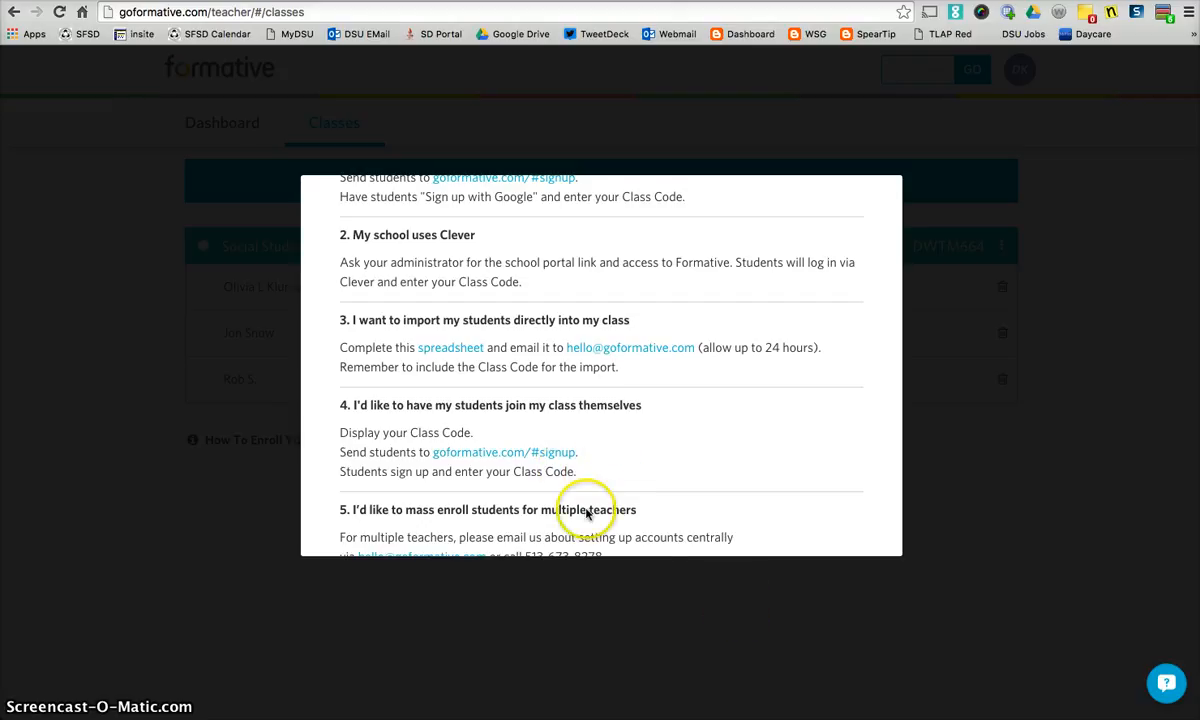
# Step: Copy the goformative.com/#signup link from the enrollment instructions and load it in a new incognito window
pyautogui.moveTo(434, 453); pyautogui.dragTo(570, 458)
pyautogui.press('super+c')
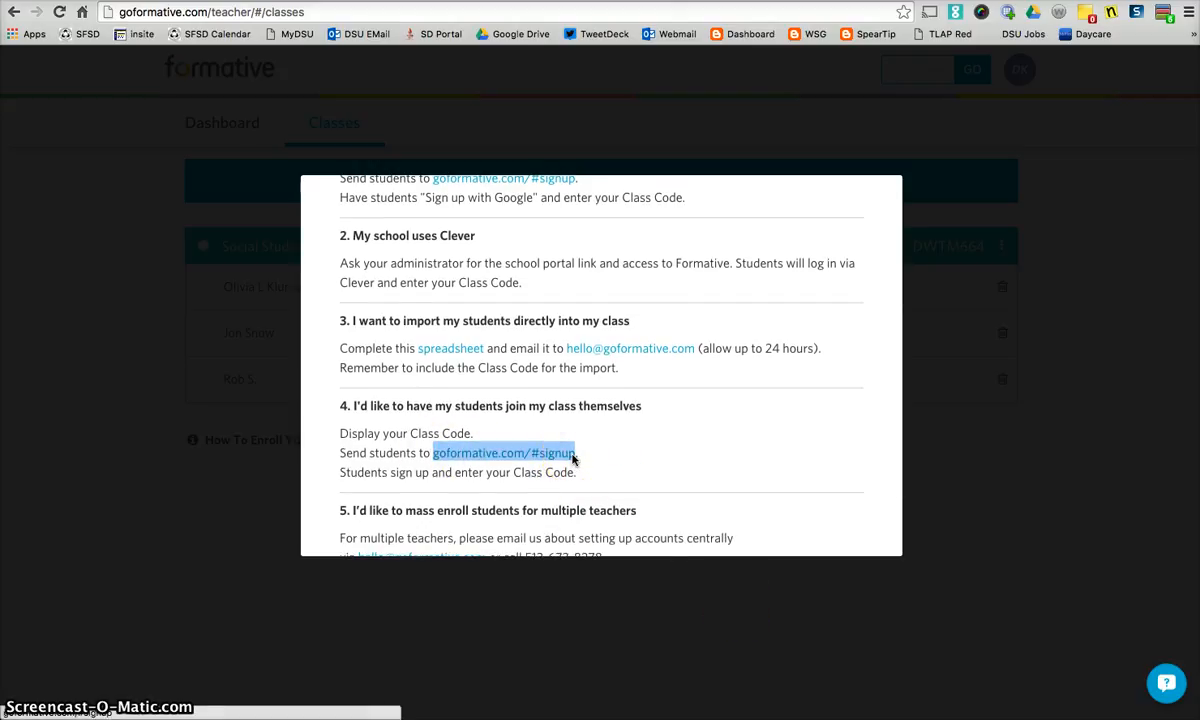
pyautogui.click(1188, 12)
pyautogui.click(1190, 63)
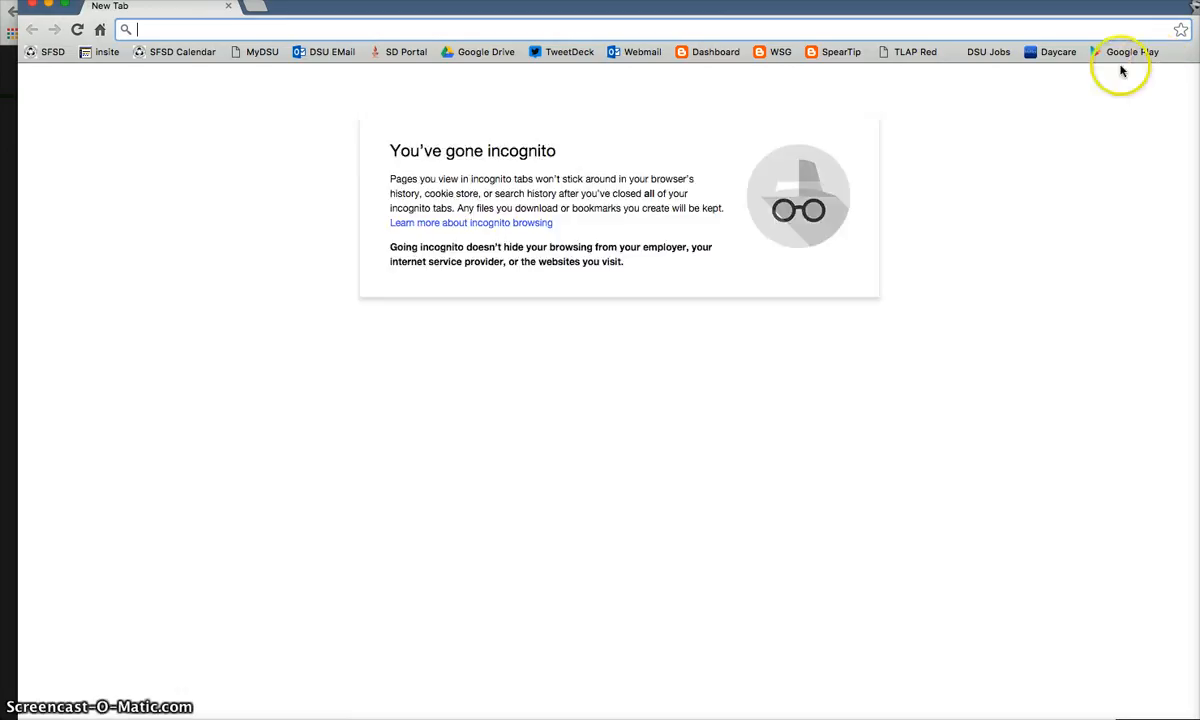
pyautogui.press('super+v')
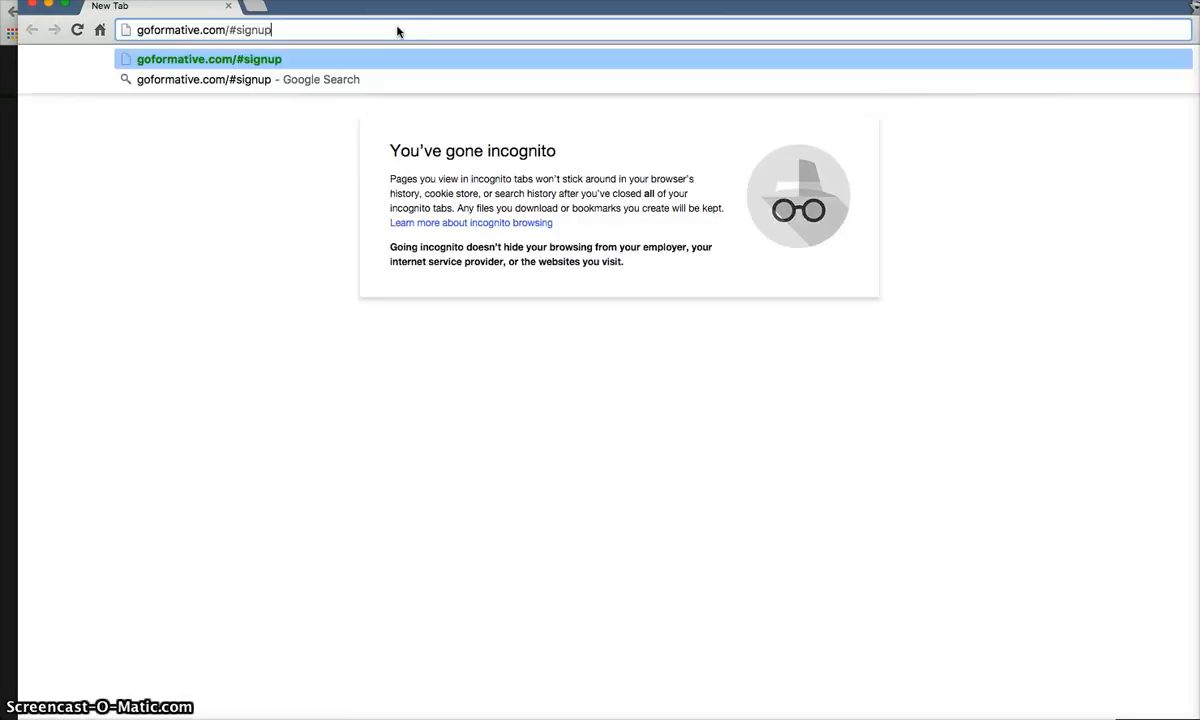
pyautogui.press('Return')
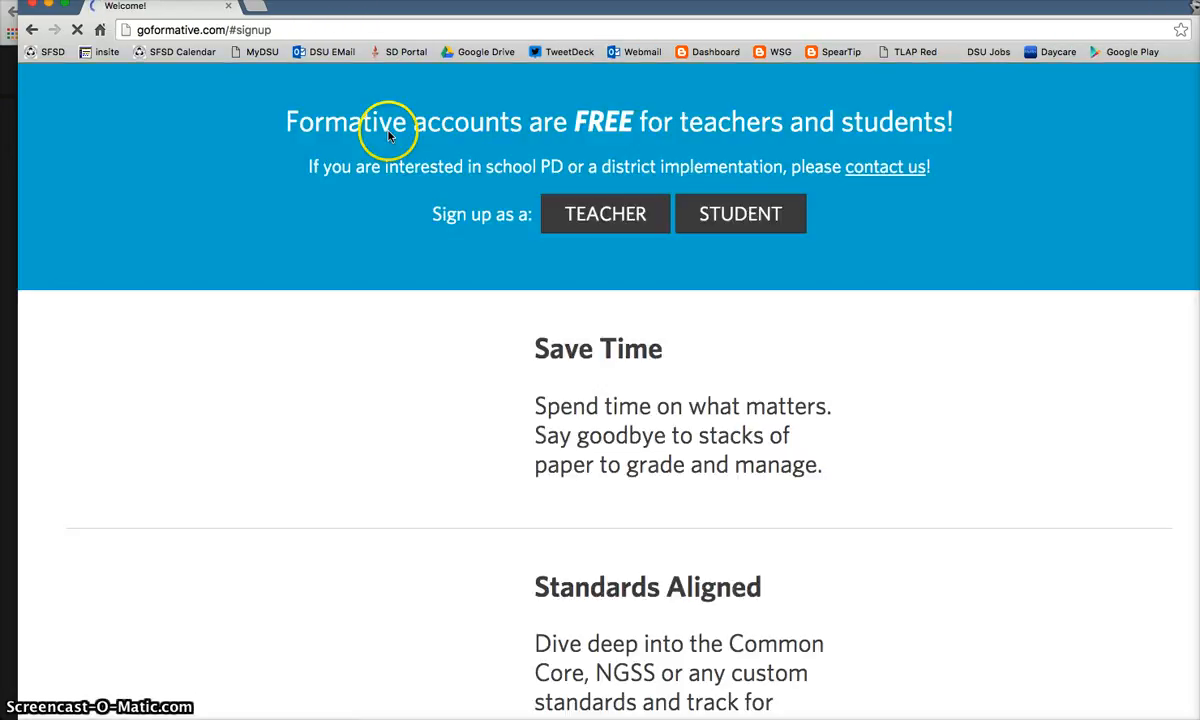
# Step: Create a free student account by entering the student's first name, last initial, username and account password
pyautogui.click(742, 226)
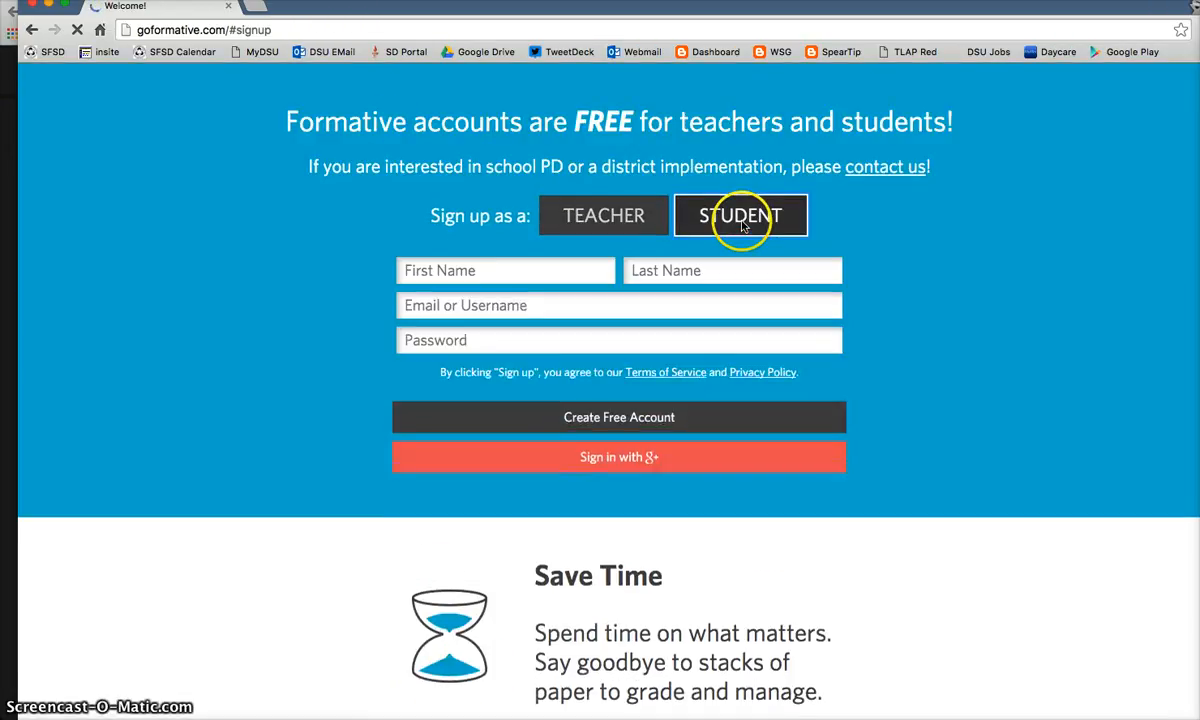
pyautogui.click(617, 427)
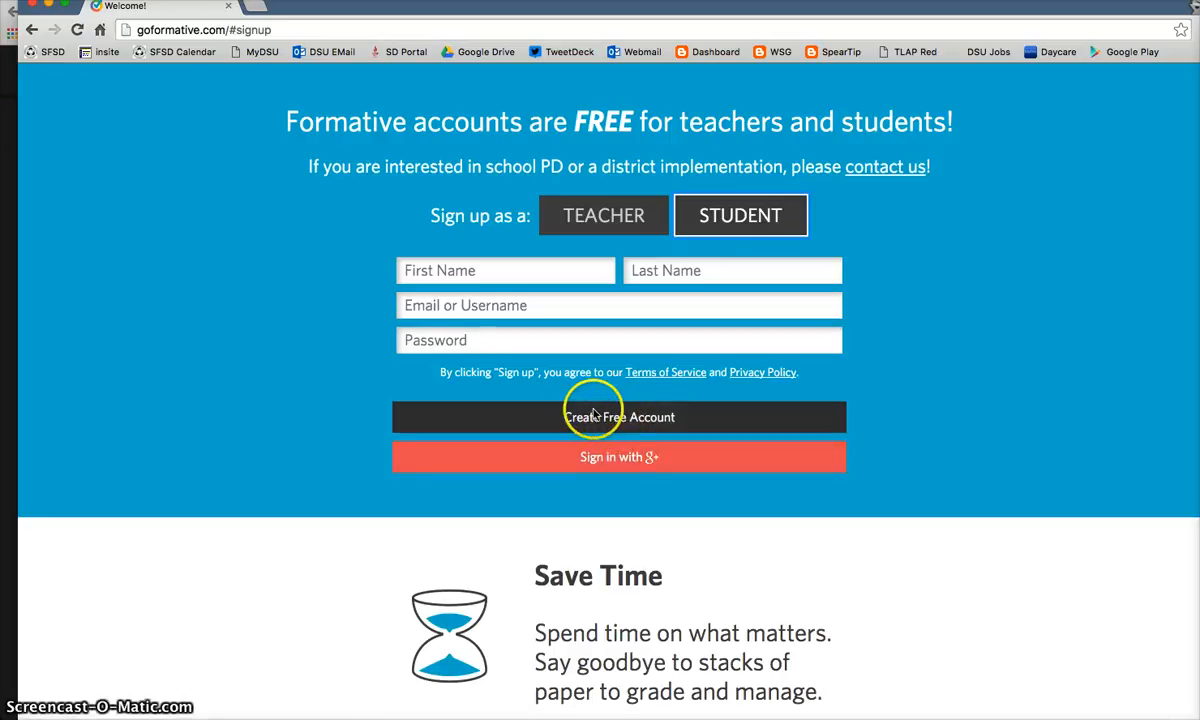
pyautogui.click(510, 279)
pyautogui.write('Arya')
pyautogui.press('Tab')
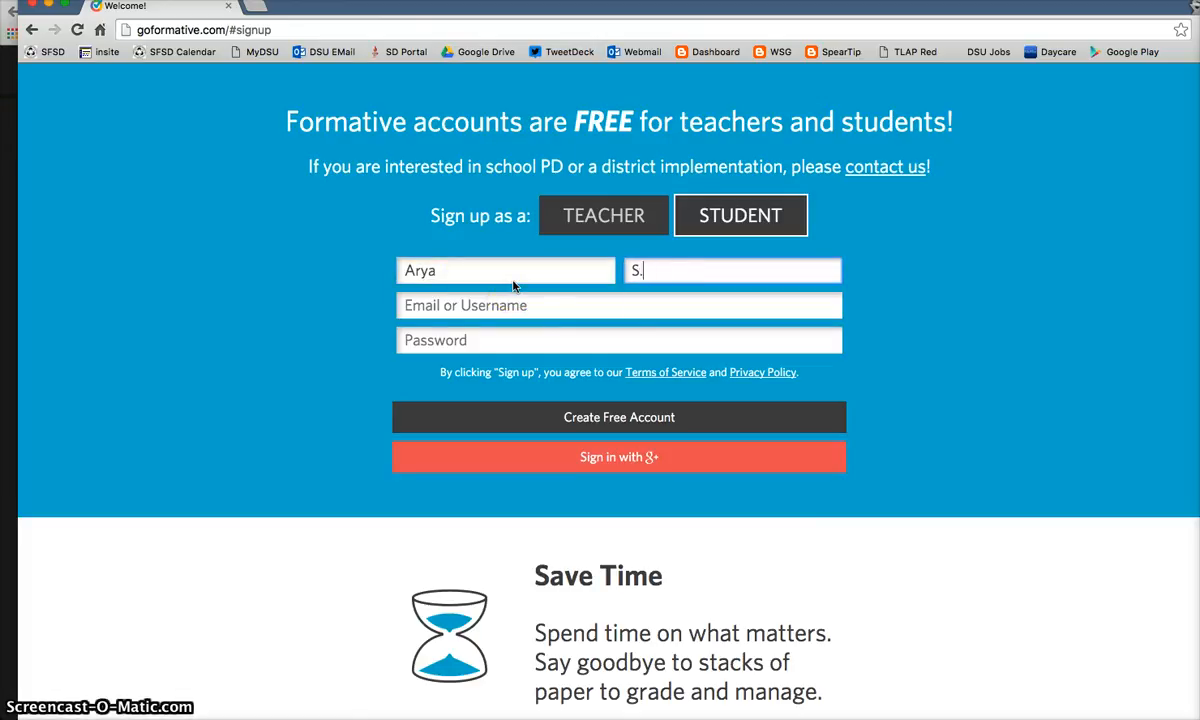
pyautogui.press('Tab')
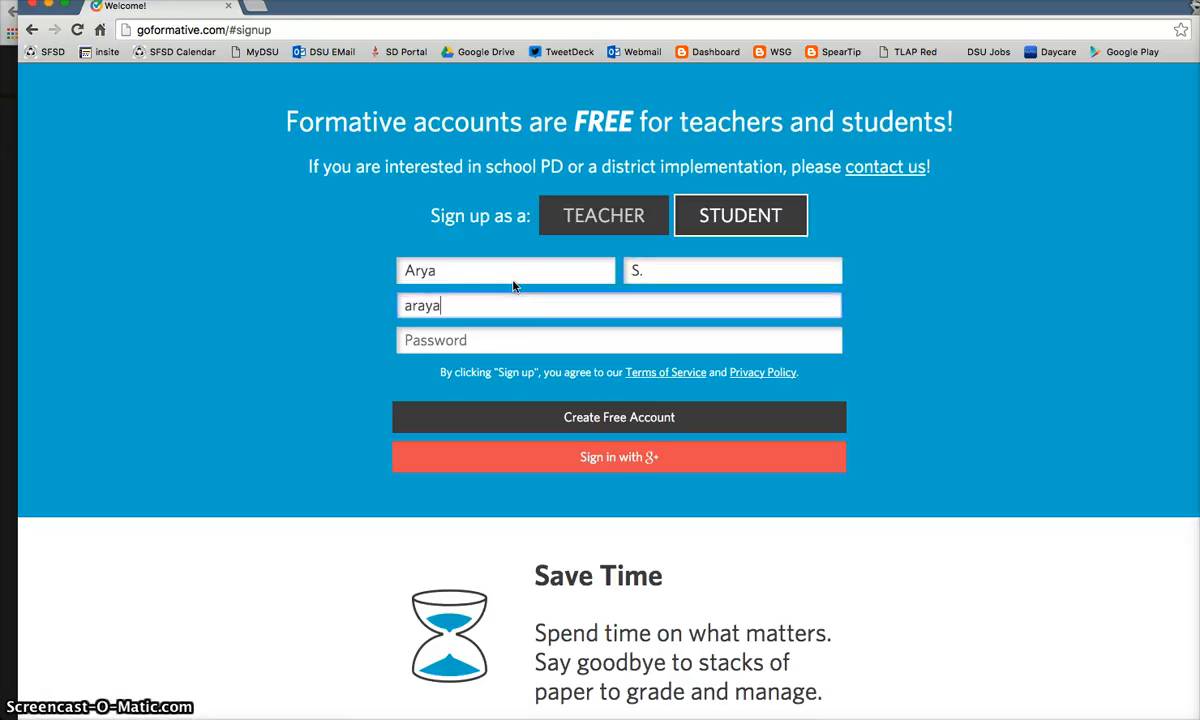
pyautogui.press('Tab')
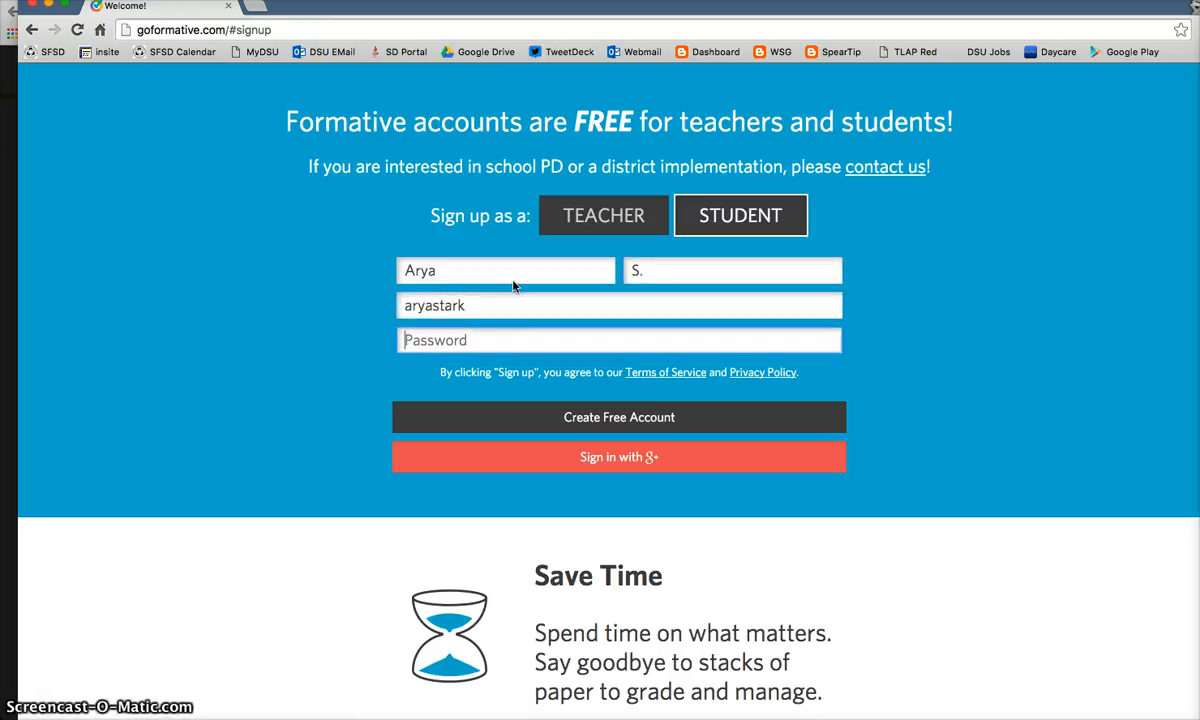
pyautogui.write('•••')
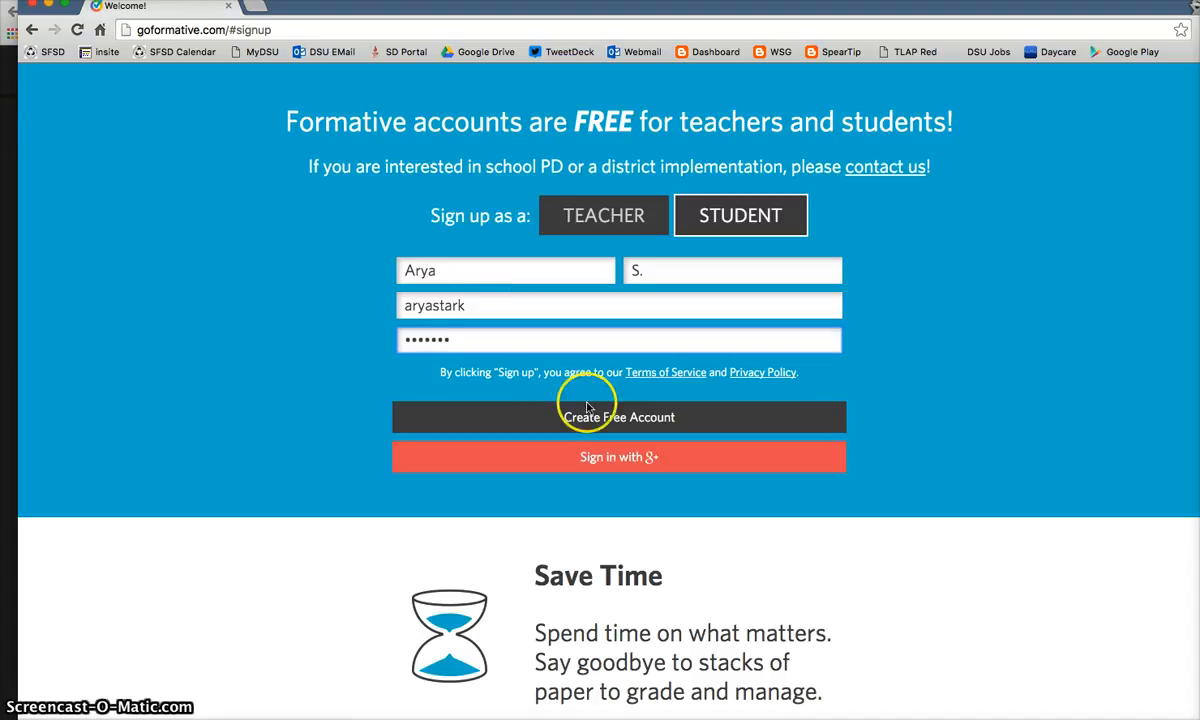
pyautogui.click(530, 414)
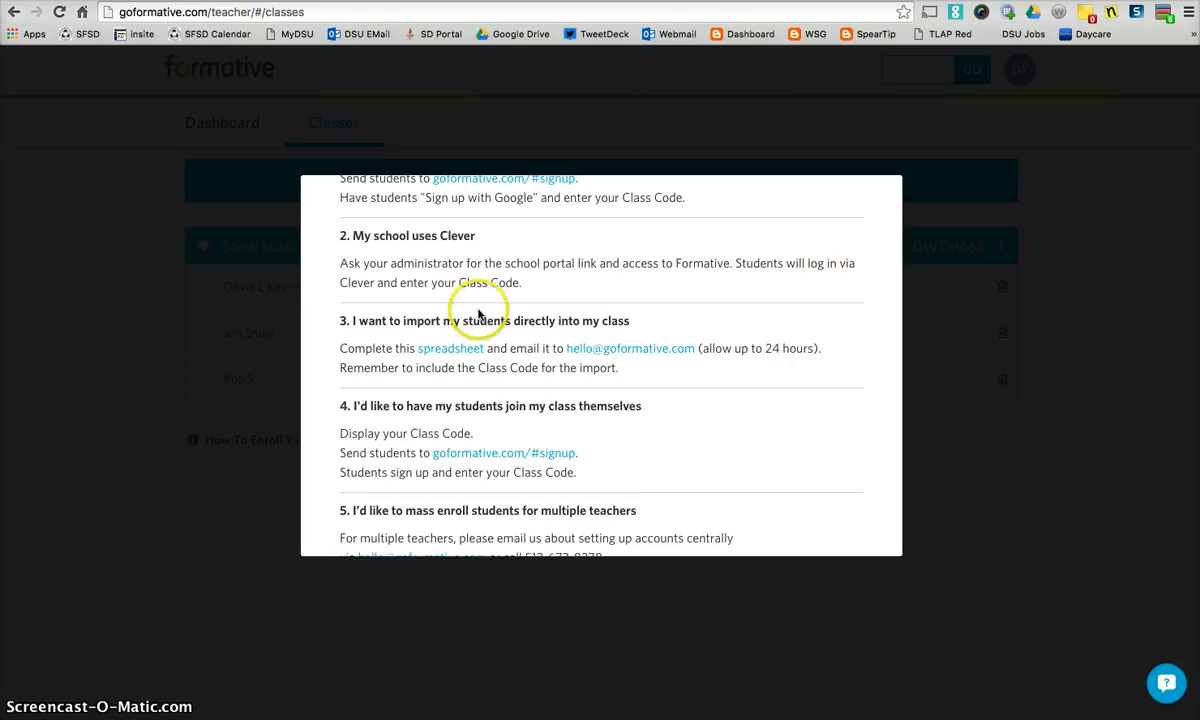
# Step: Copy the Social Studies 3 class code from the teacher's class list, join that class from the student account and expand it
pyautogui.scroll(3, 397, 290)
pyautogui.click(882, 195)
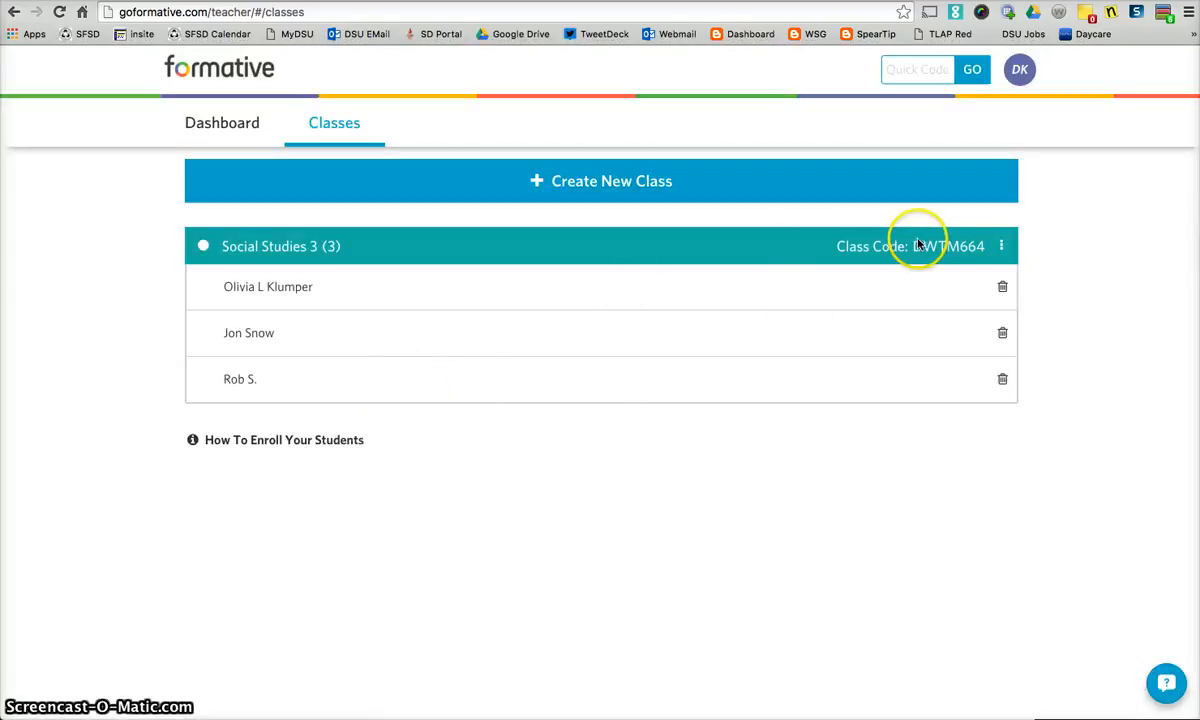
pyautogui.moveTo(914, 248); pyautogui.dragTo(982, 250)
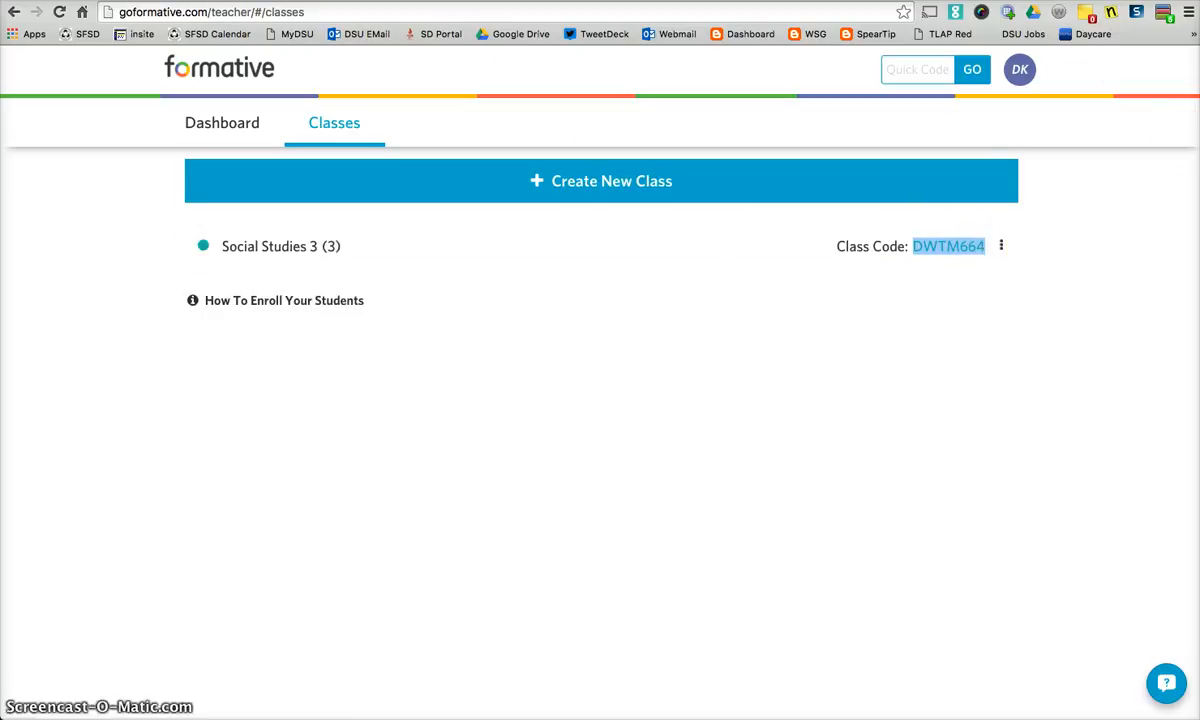
pyautogui.click(1190, 165)
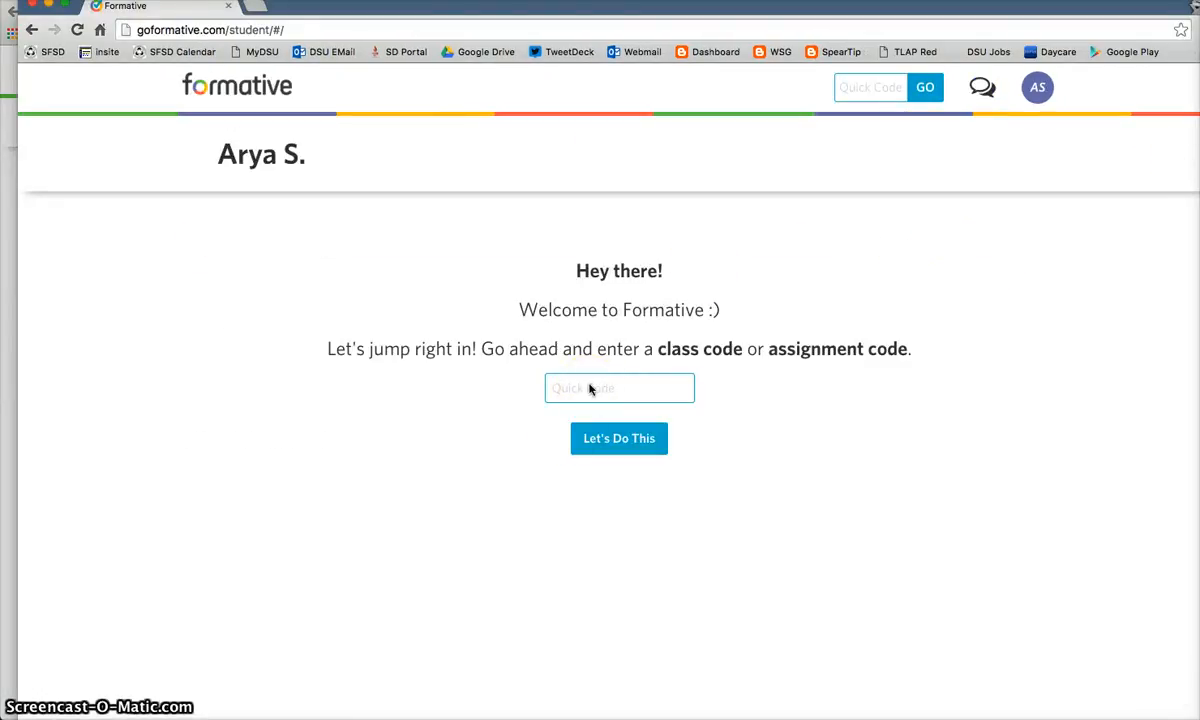
pyautogui.click(640, 436)
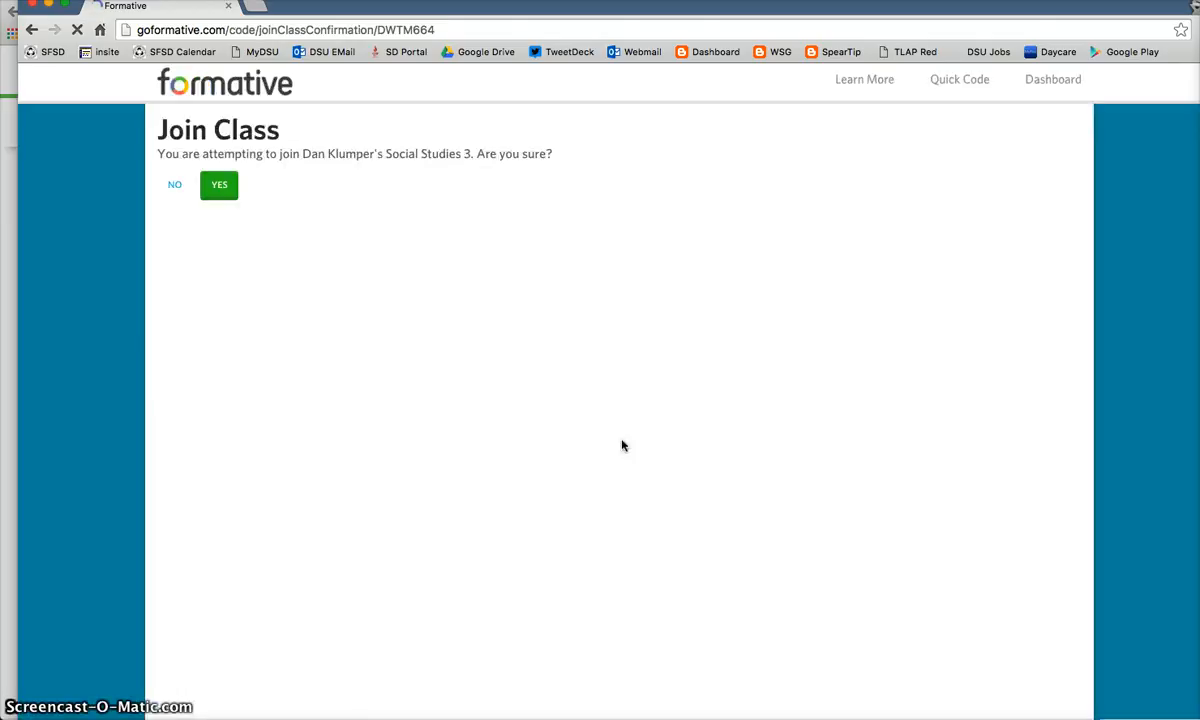
pyautogui.click(220, 188)
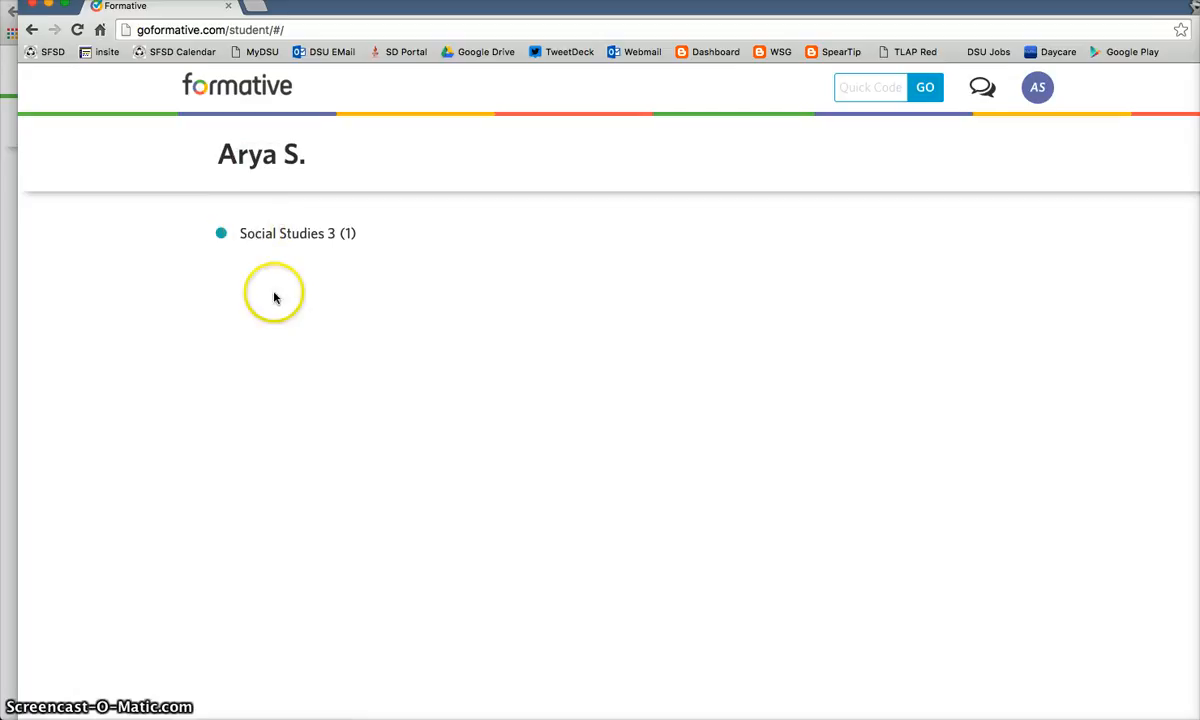
pyautogui.click(305, 236)
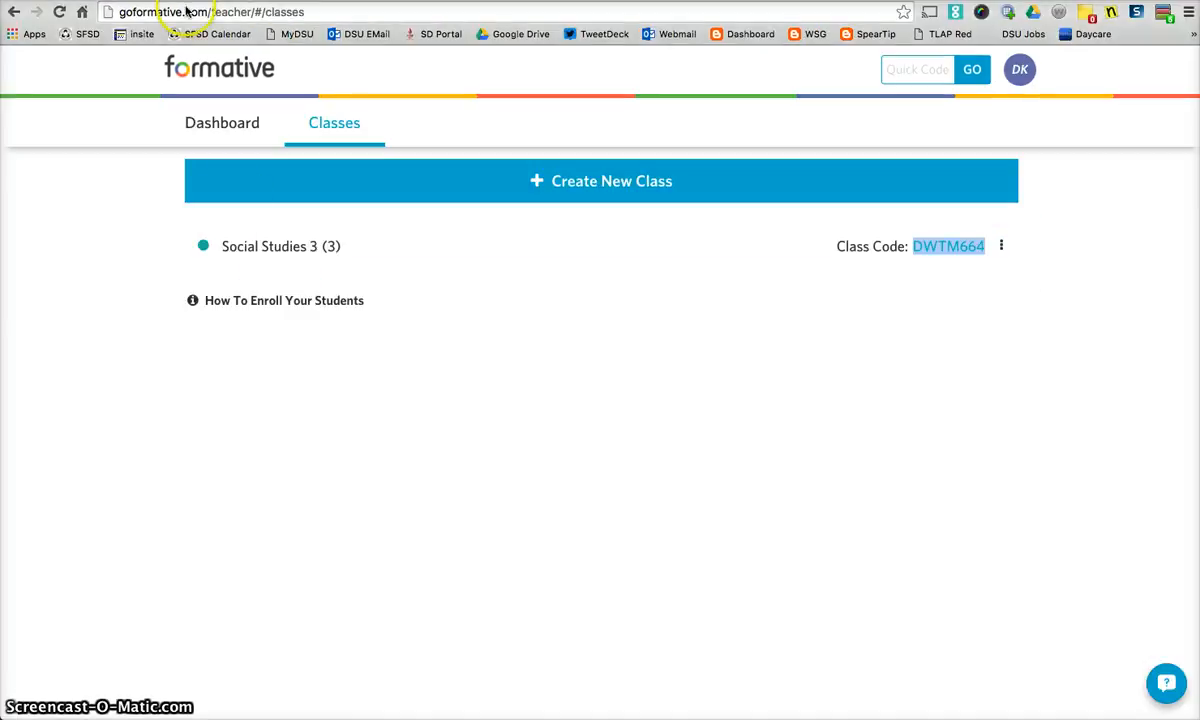
# Step: Assign Ancient Greece Review from the teacher dashboard to only the Social Studies 3 class with its status set to Open
pyautogui.click(236, 122)
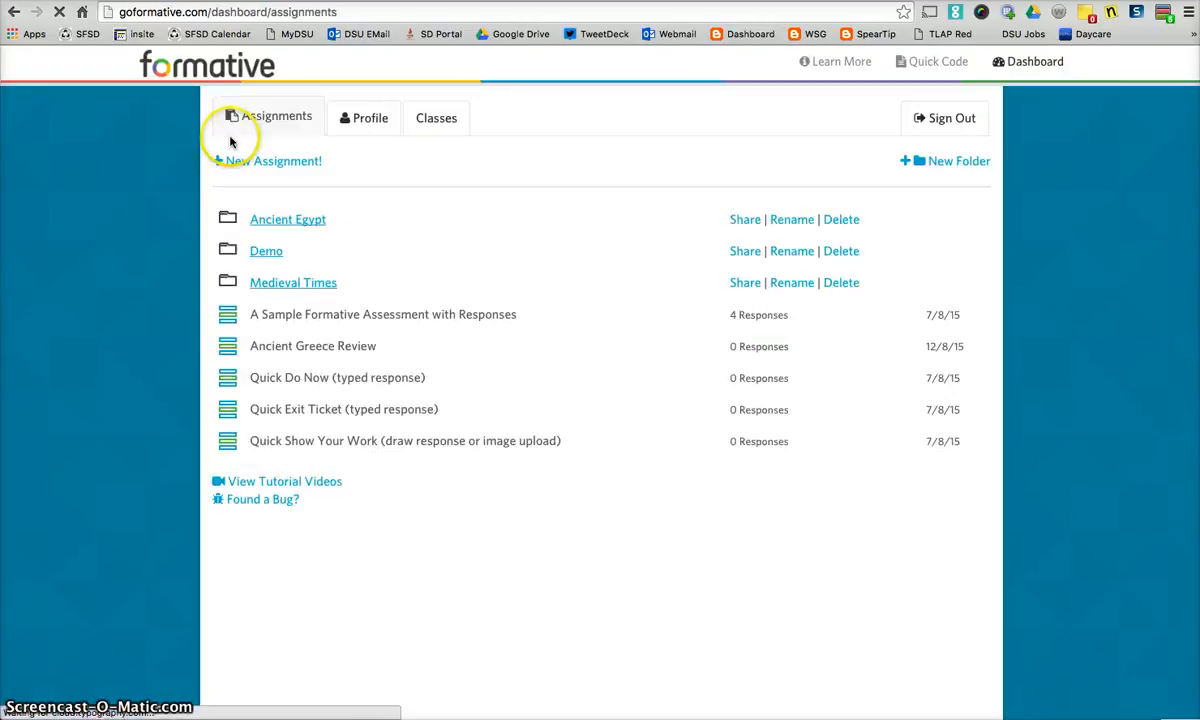
pyautogui.click(228, 349)
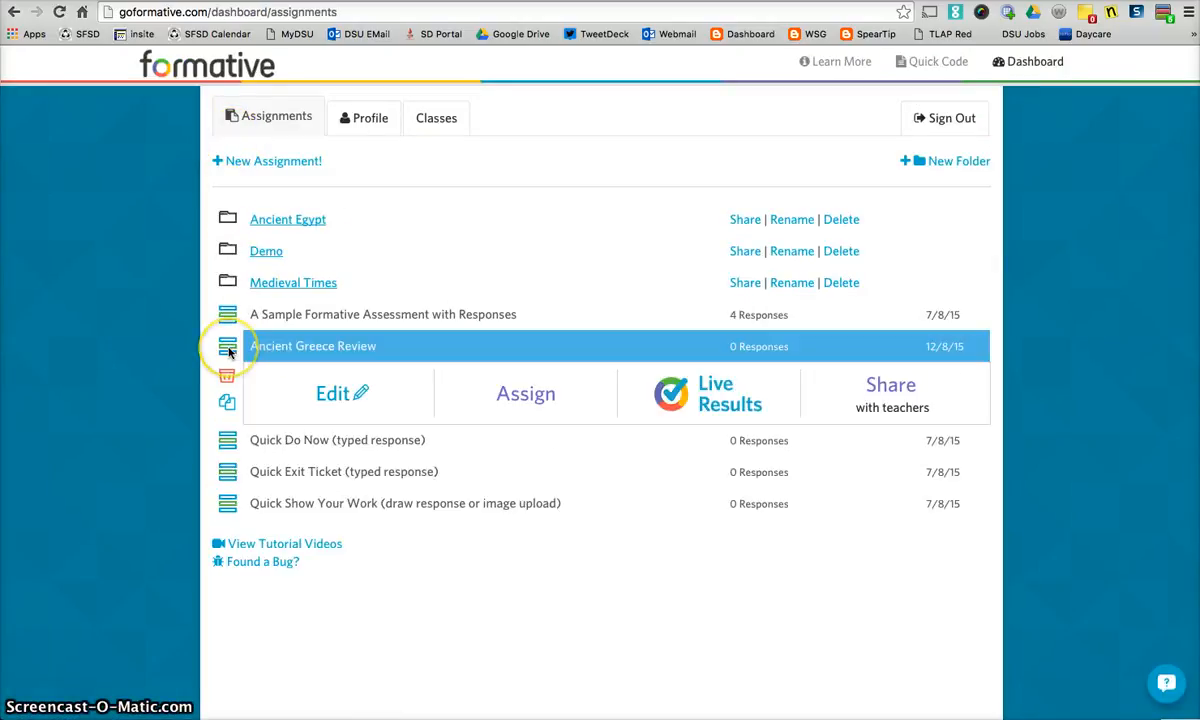
pyautogui.click(527, 400)
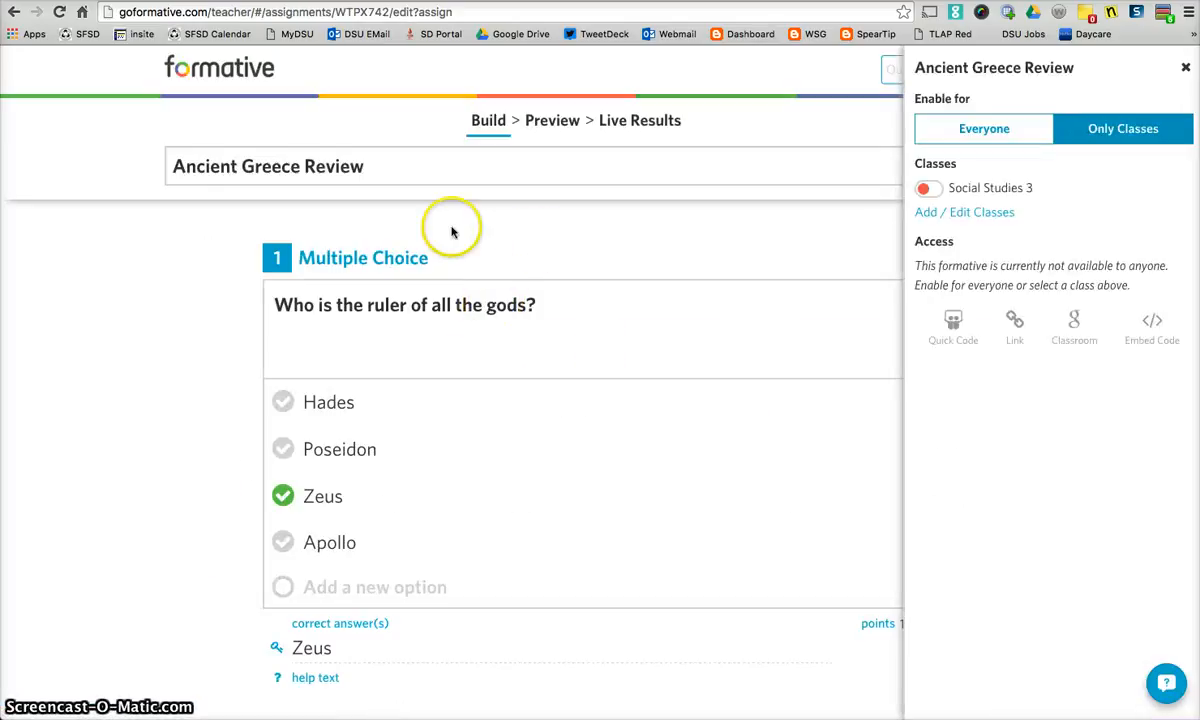
pyautogui.click(1010, 138)
pyautogui.click(1086, 135)
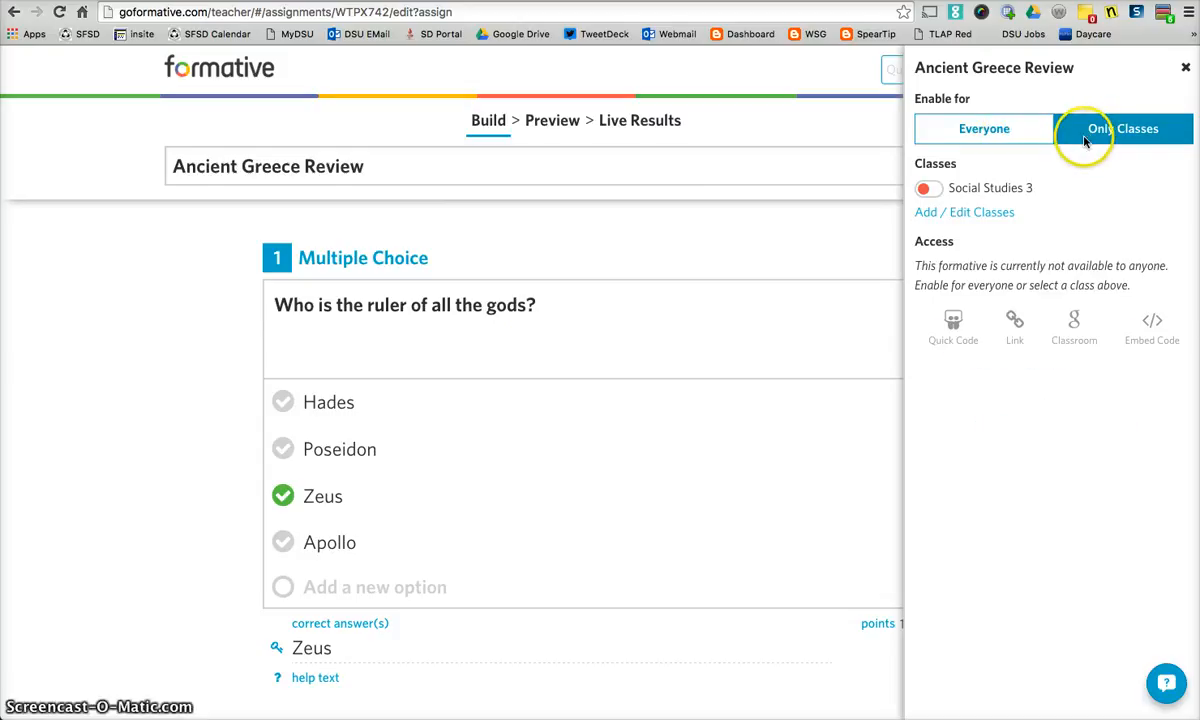
pyautogui.click(927, 189)
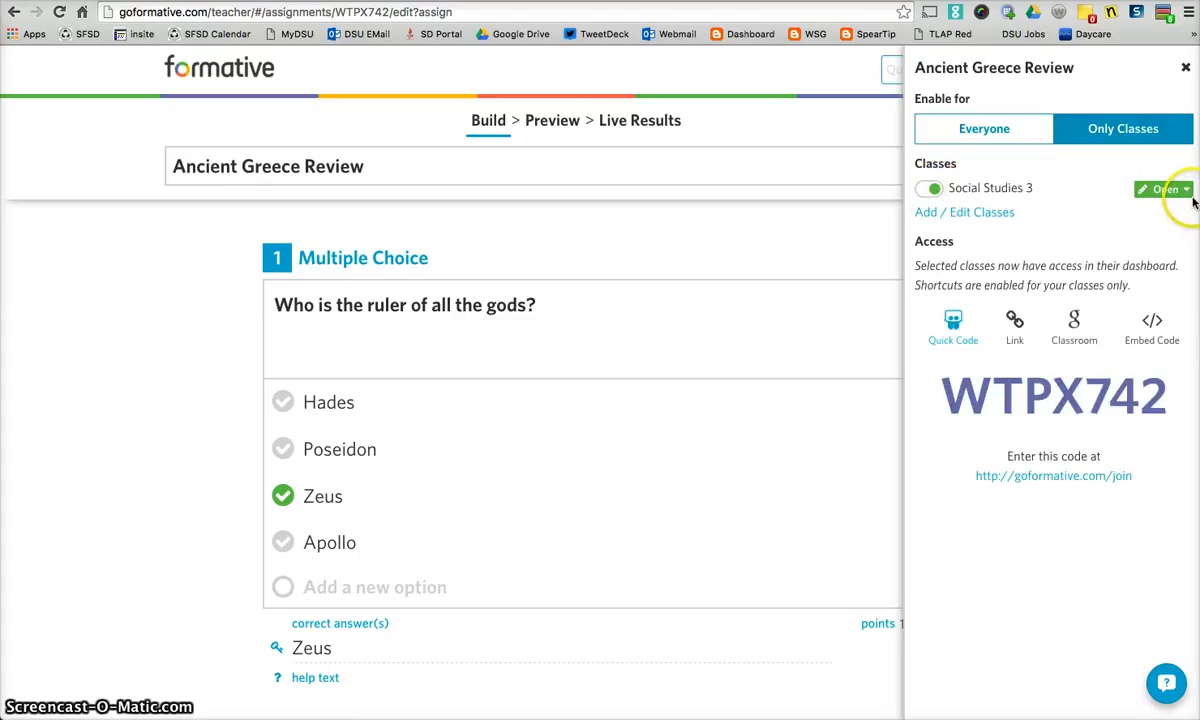
pyautogui.click(1185, 190)
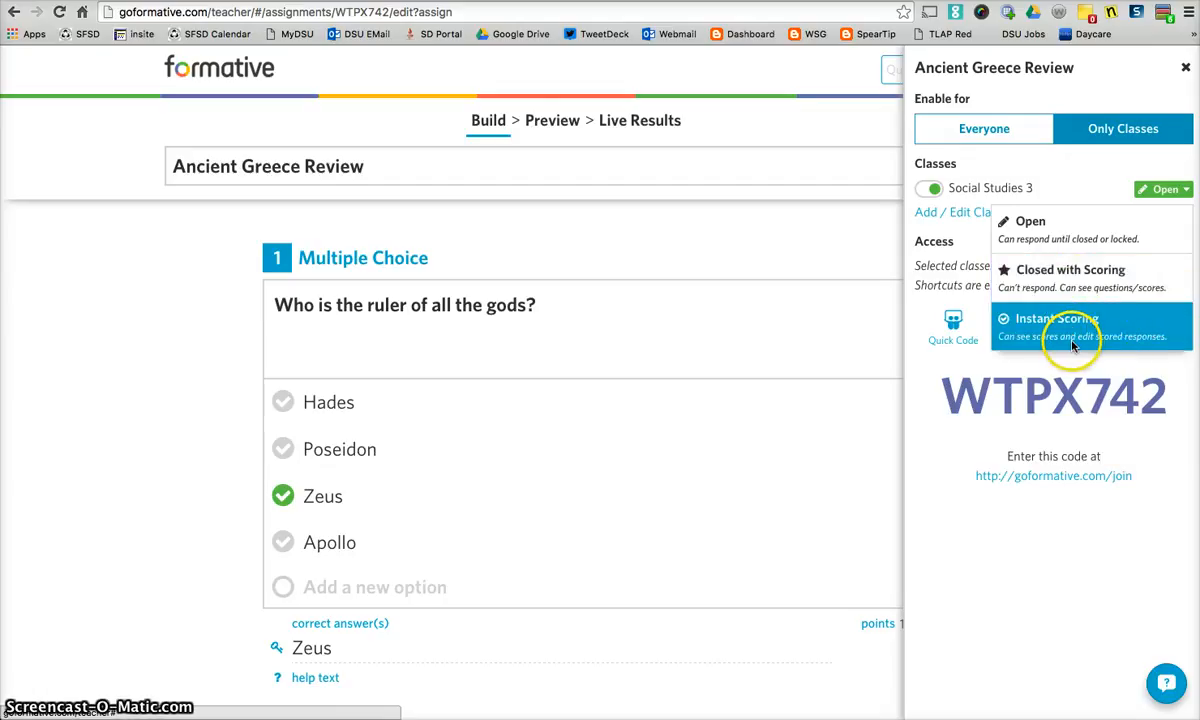
pyautogui.click(1080, 234)
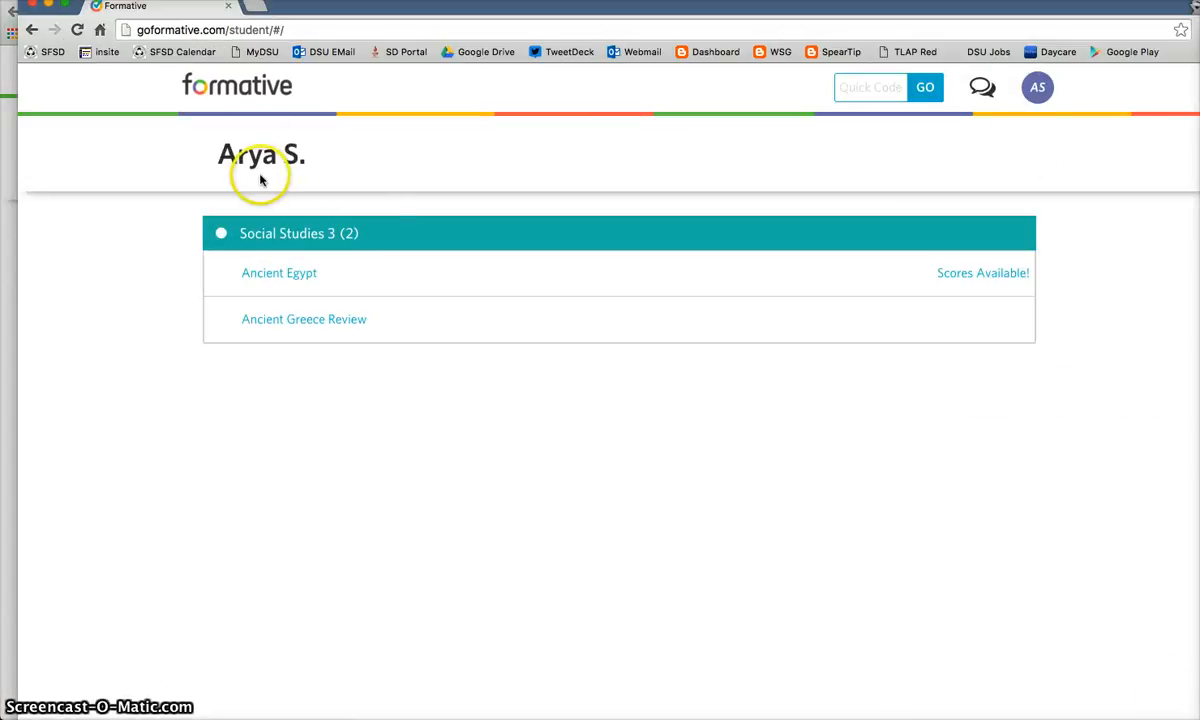
# Step: In the student's Ancient Greece Review, answer question 1 with Zeus and draw a yellow lightning bolt for question 2
pyautogui.click(313, 322)
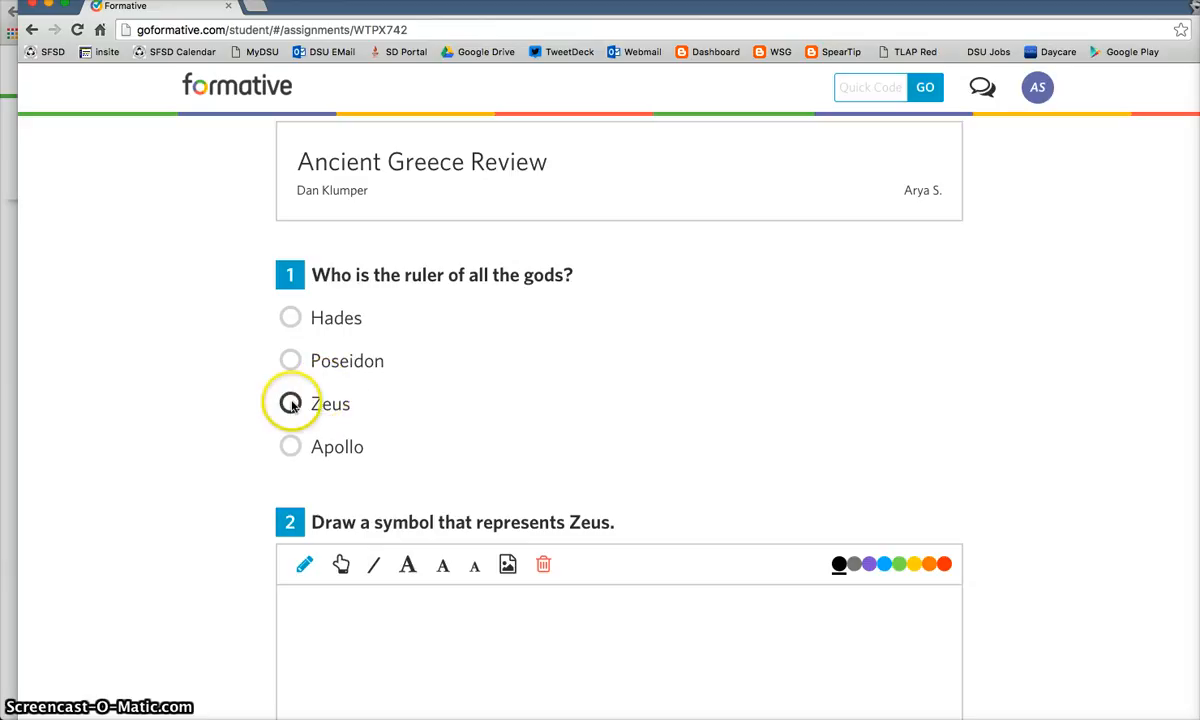
pyautogui.click(290, 402)
pyautogui.scroll(-5, 290, 400)
pyautogui.click(914, 335)
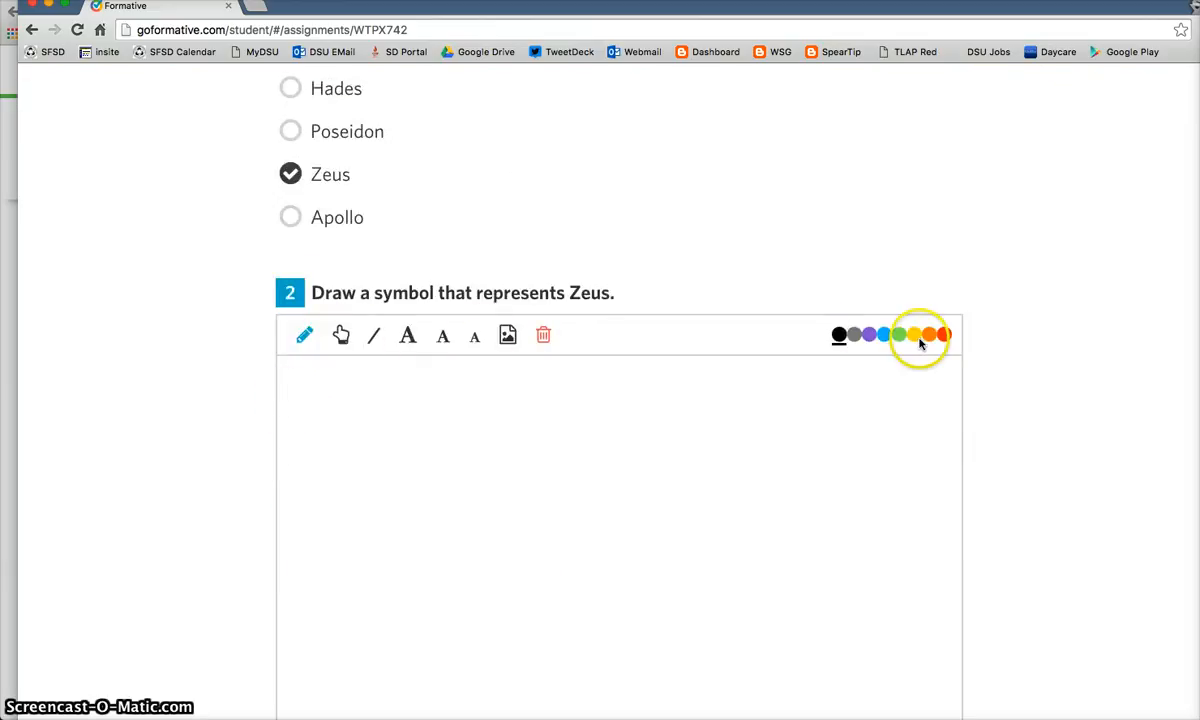
pyautogui.moveTo(713, 419)
pyautogui.mouseDown()
pyautogui.moveTo(650, 500)
pyautogui.moveTo(654, 597)
pyautogui.mouseUp()
# Step: Answer question 3 with "winged horse" and question 4 with "Medusa", and submit the assignment
pyautogui.scroll(-10, 576, 504)
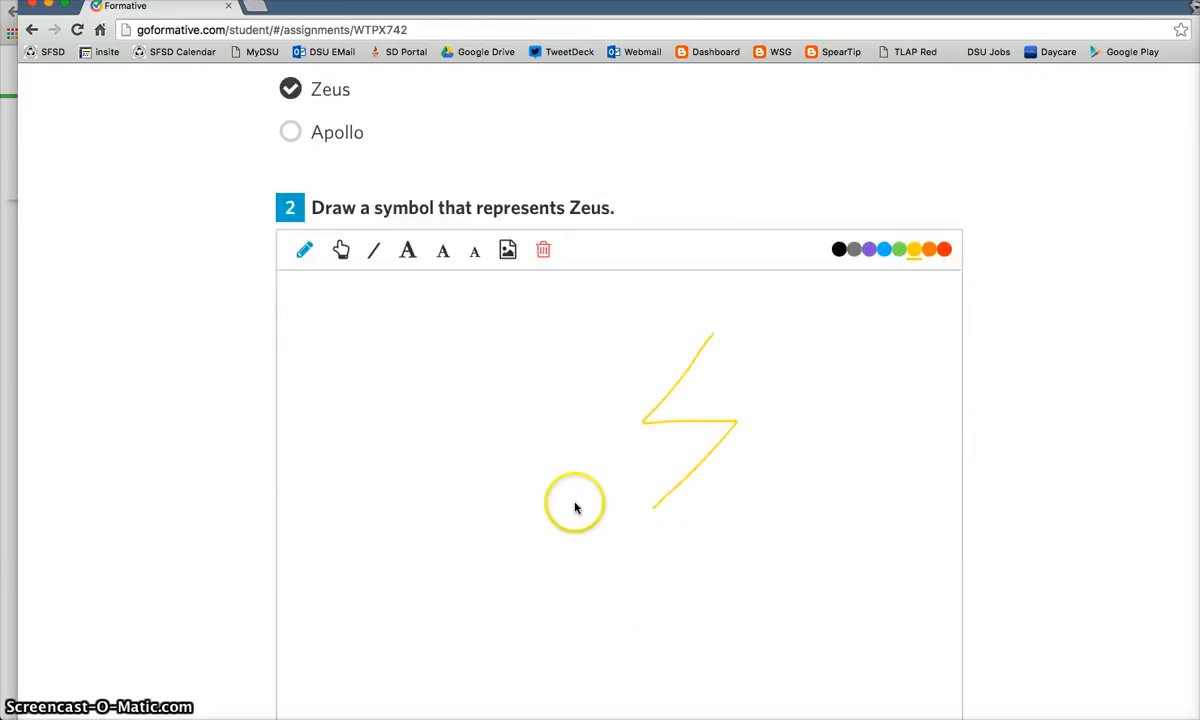
pyautogui.click(450, 360)
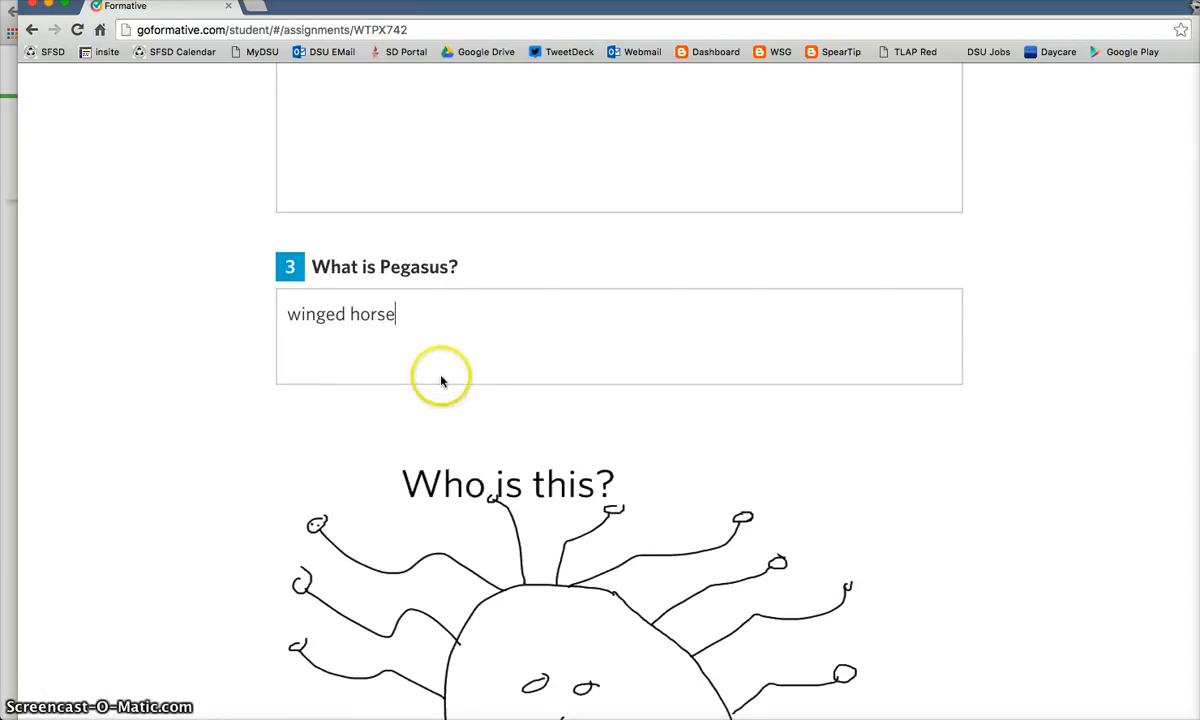
pyautogui.scroll(-9, 441, 381)
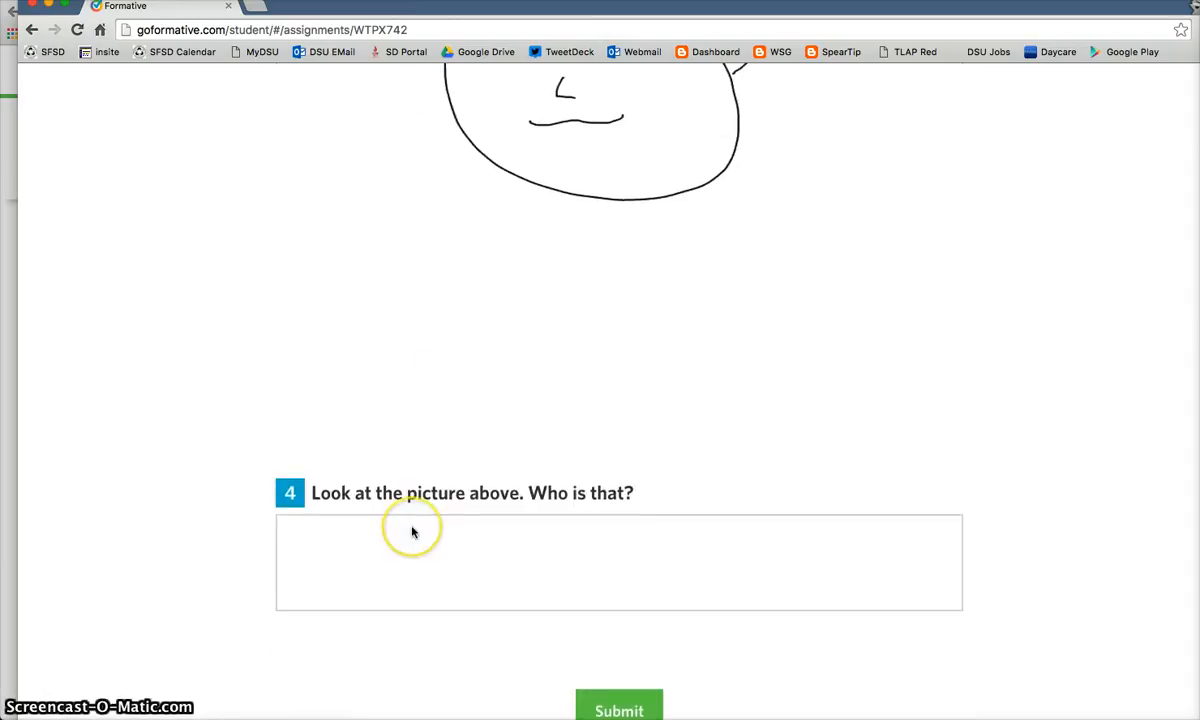
pyautogui.click(412, 532)
pyautogui.write('Medusa')
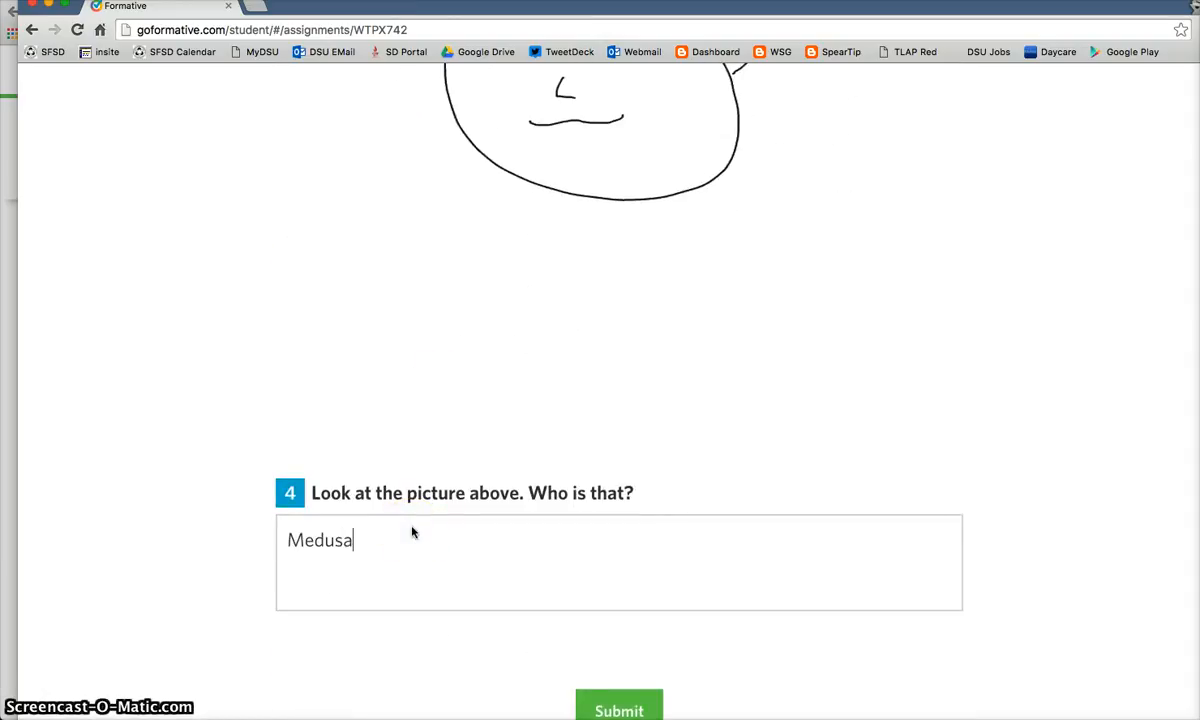
pyautogui.click(625, 695)
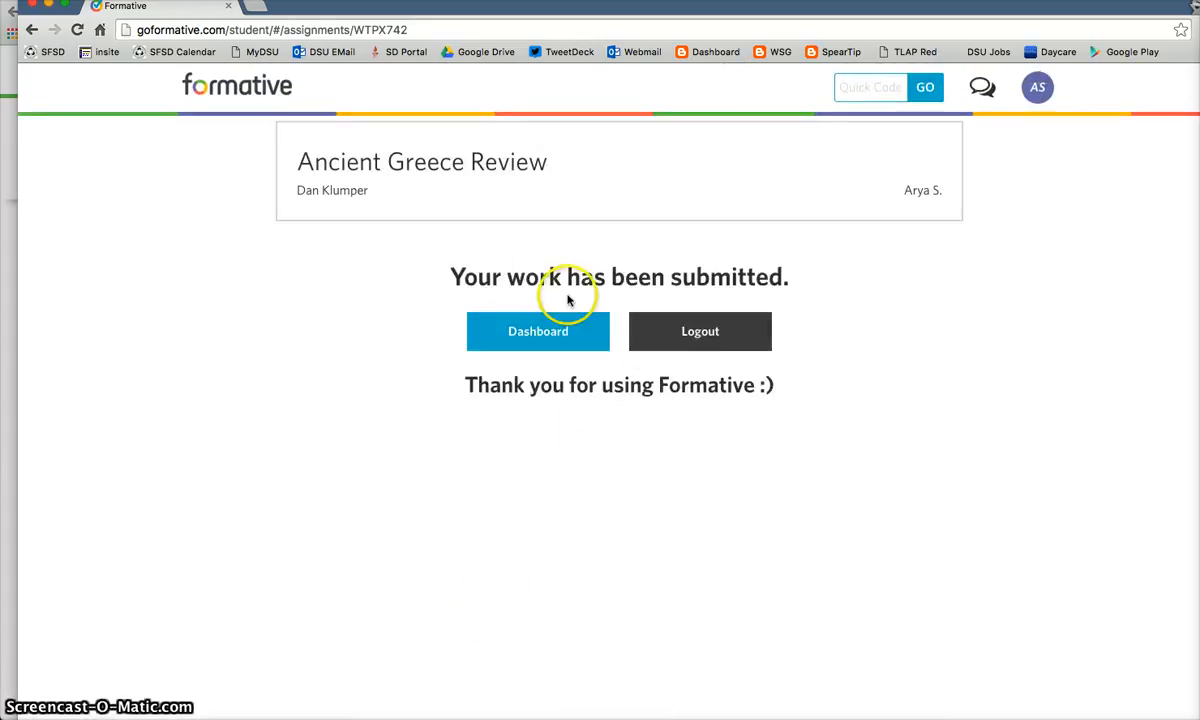
# Step: Reopen Ancient Greece Review from the student's Social Studies 3 list, change question 1's answer to Apollo and set it back to Zeus
pyautogui.click(578, 332)
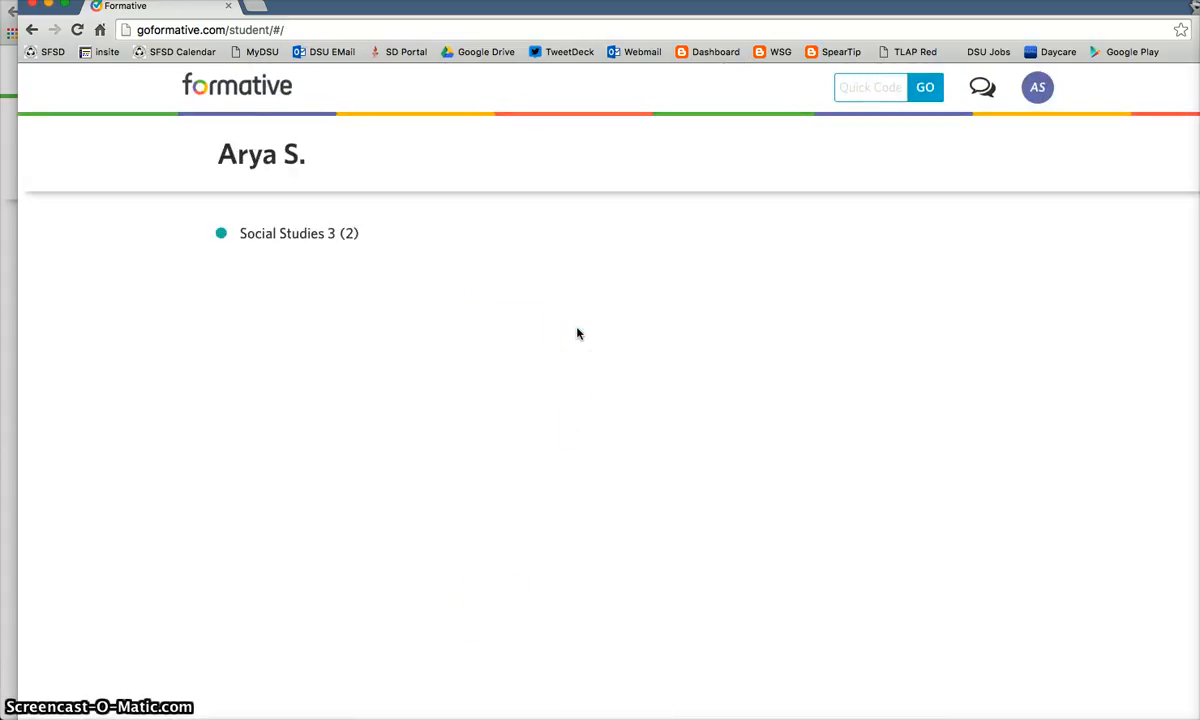
pyautogui.click(295, 240)
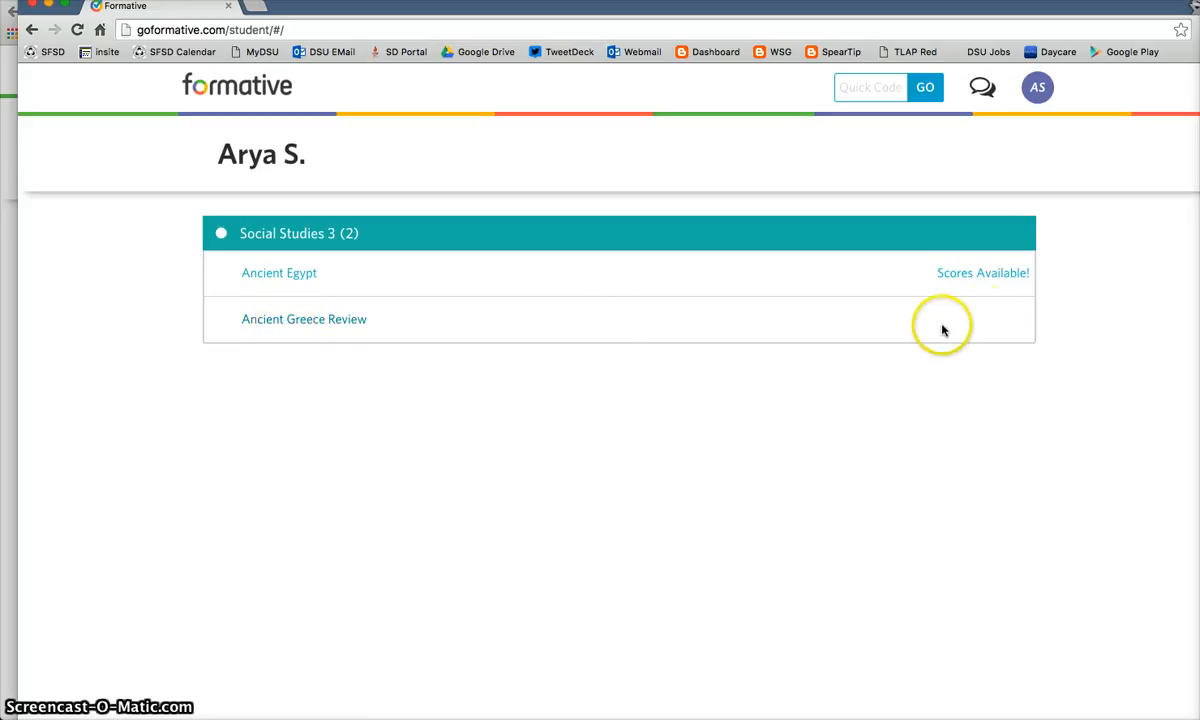
pyautogui.click(296, 319)
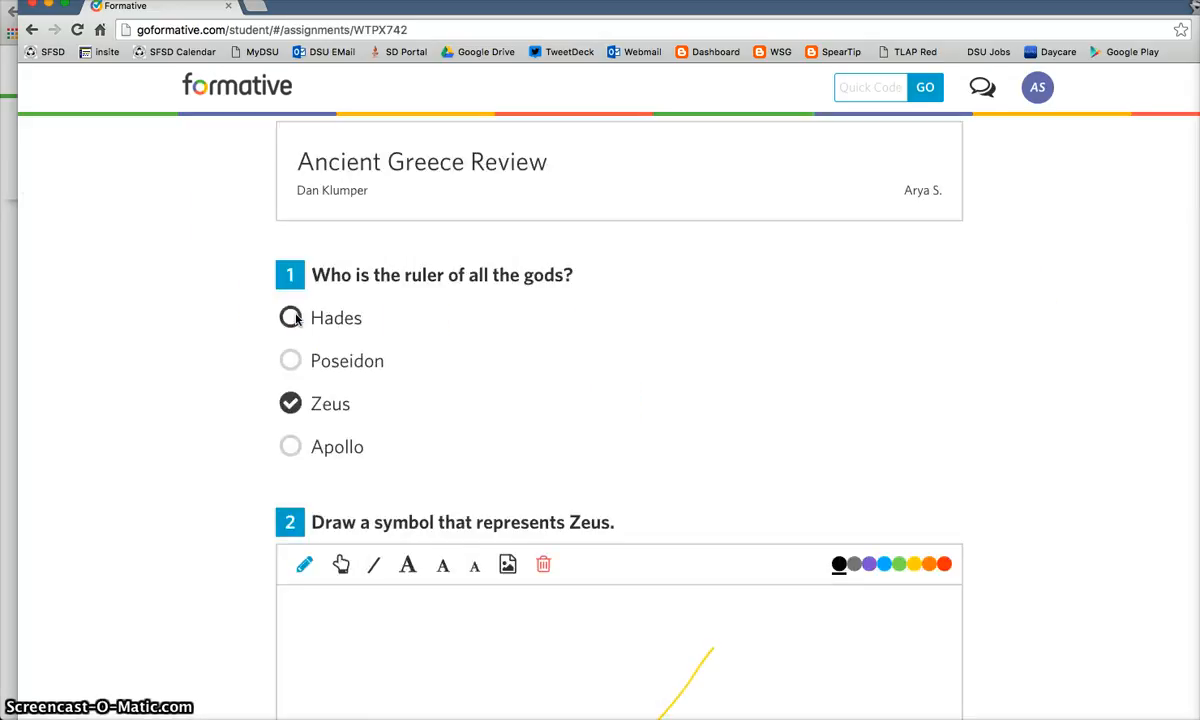
pyautogui.scroll(-3, 303, 347)
pyautogui.click(290, 322)
pyautogui.click(291, 279)
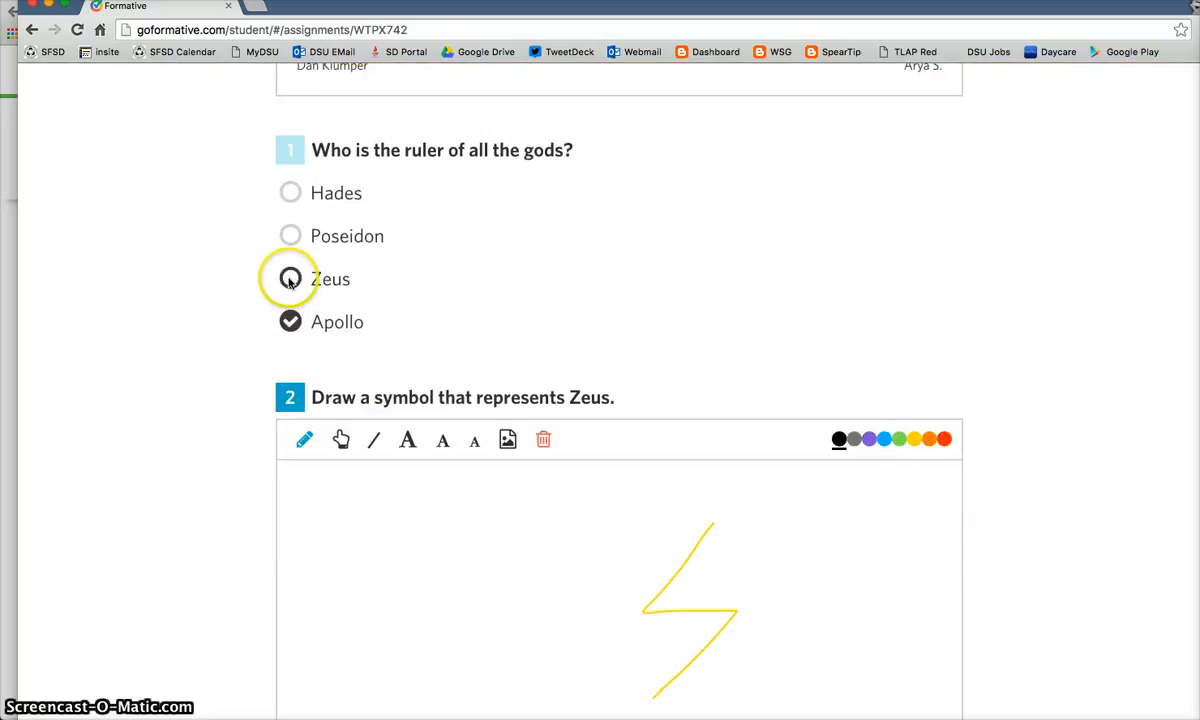
# Step: Review the remaining answers in Ancient Greece Review, resubmit the assignment and return to the student dashboard
pyautogui.scroll(3, 383, 313)
pyautogui.scroll(-10, 383, 313)
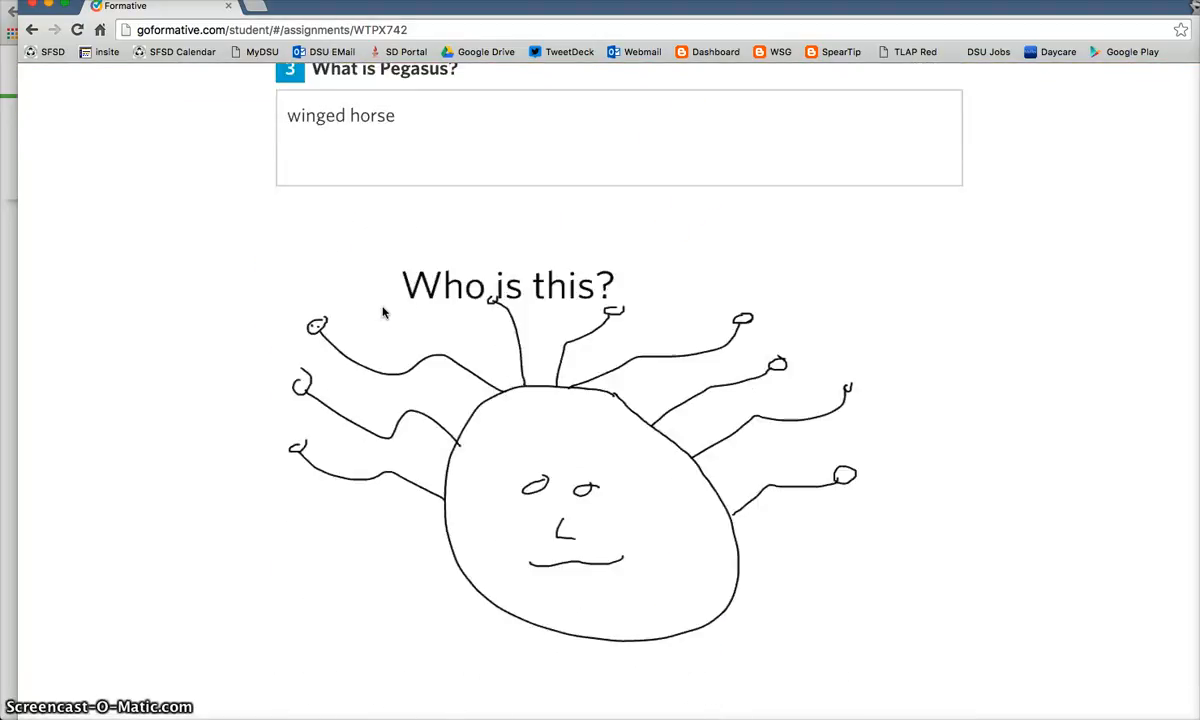
pyautogui.scroll(10, 383, 313)
pyautogui.scroll(-10, 384, 315)
pyautogui.scroll(-2, 385, 320)
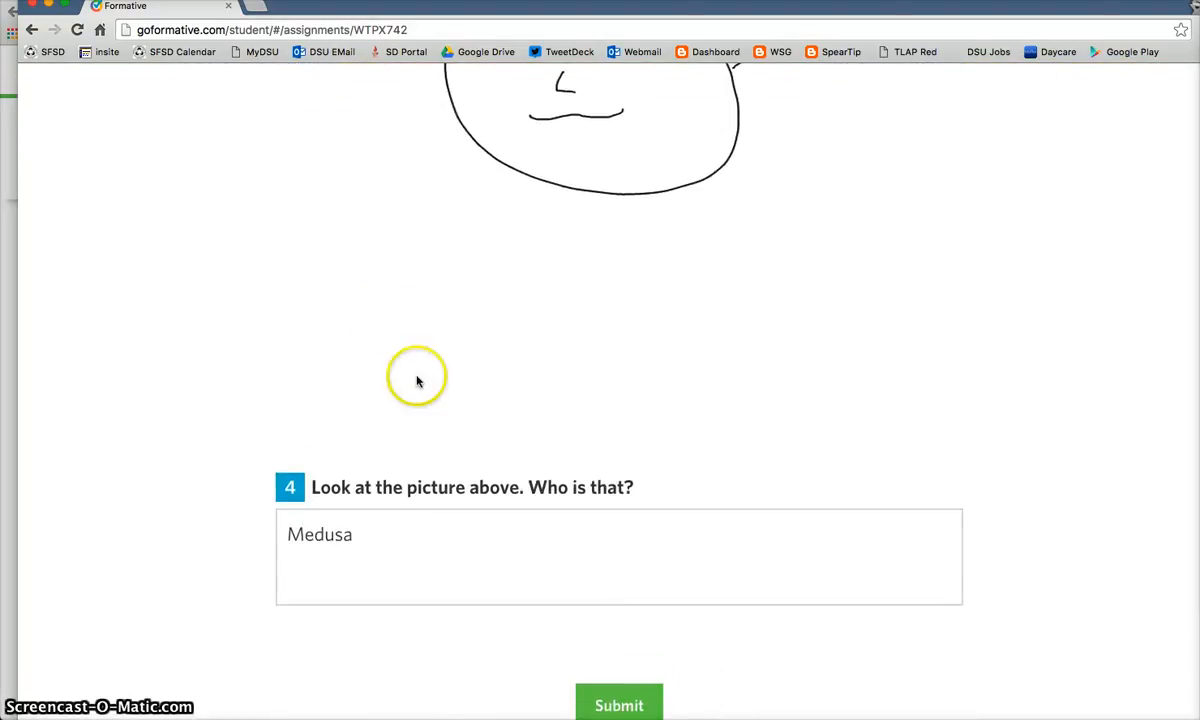
pyautogui.click(624, 690)
pyautogui.click(541, 330)
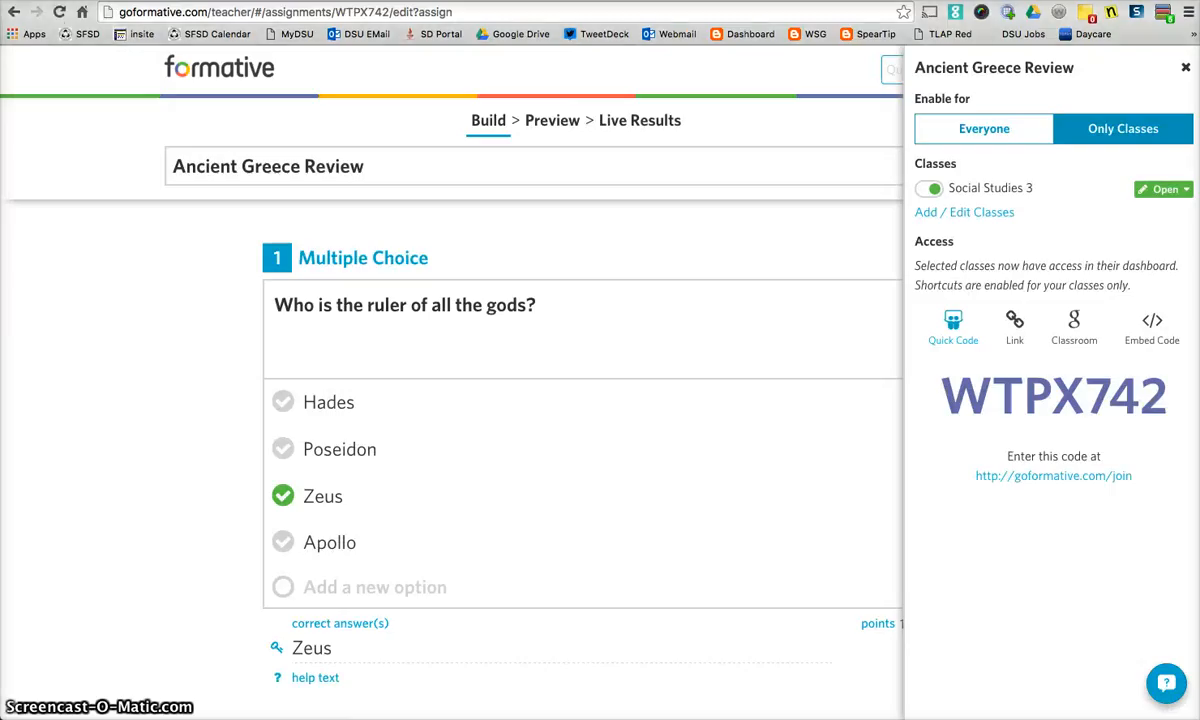
# Step: In the teacher's Live Results, score the student's question 2 drawing 2 points and send the feedback "more detail please"
pyautogui.click(631, 121)
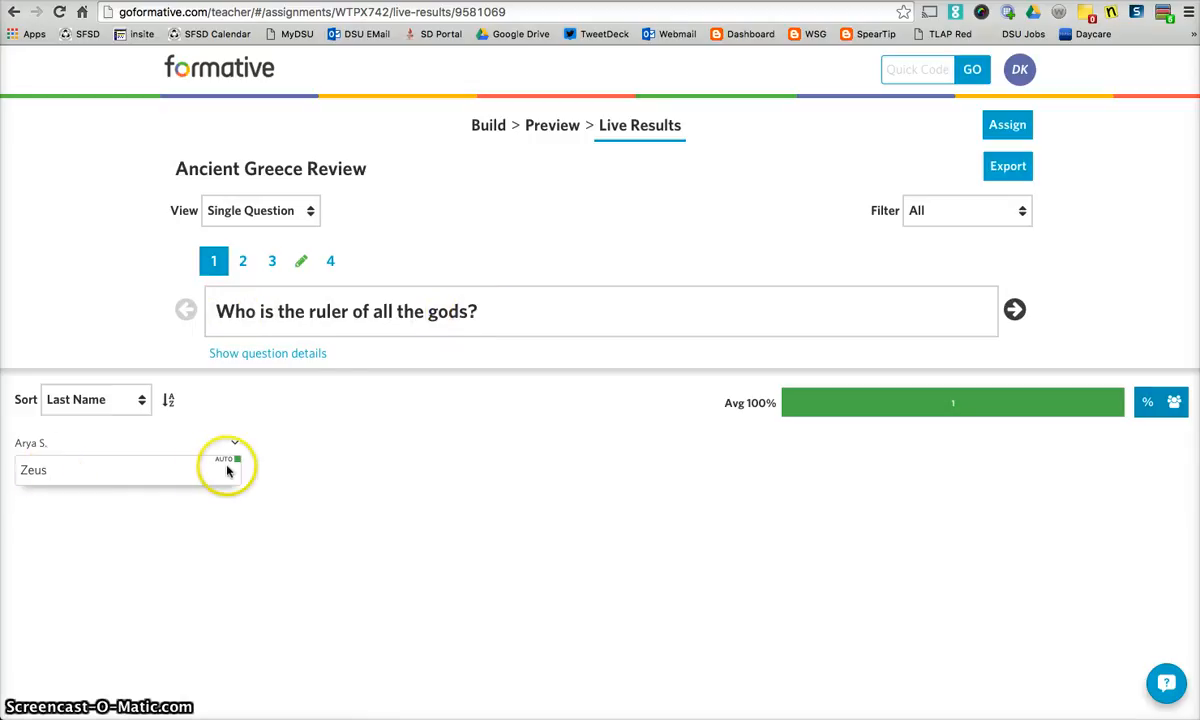
pyautogui.click(1014, 310)
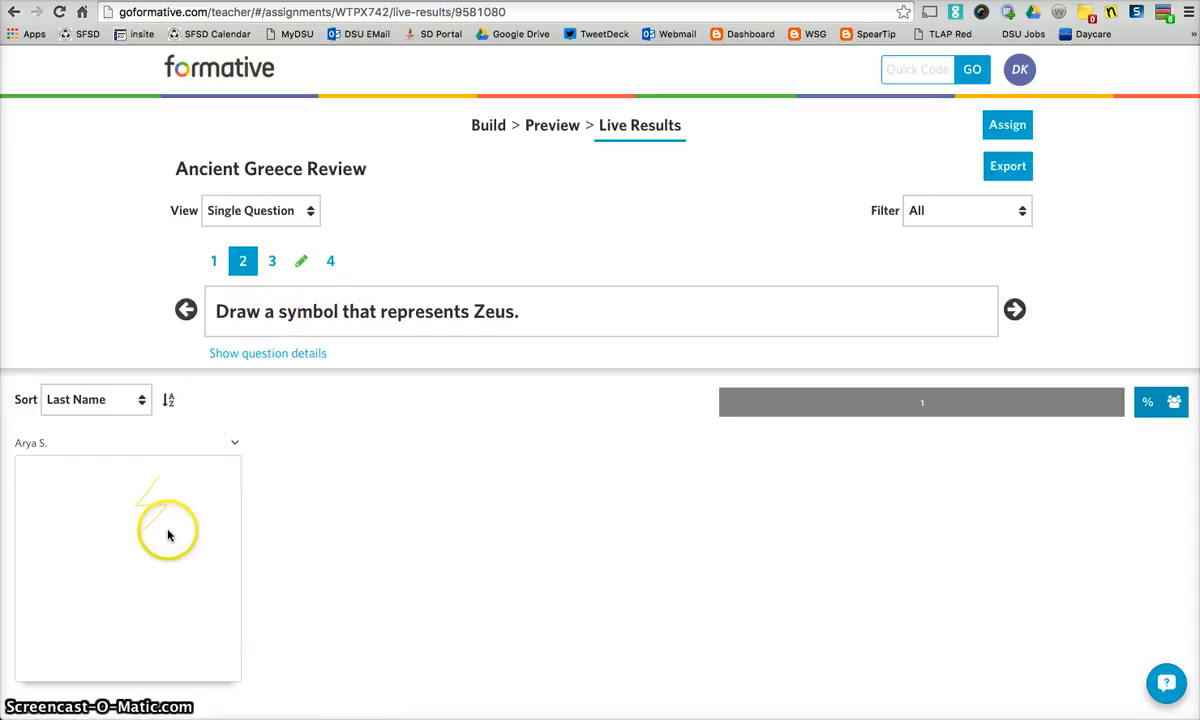
pyautogui.moveTo(171, 550)
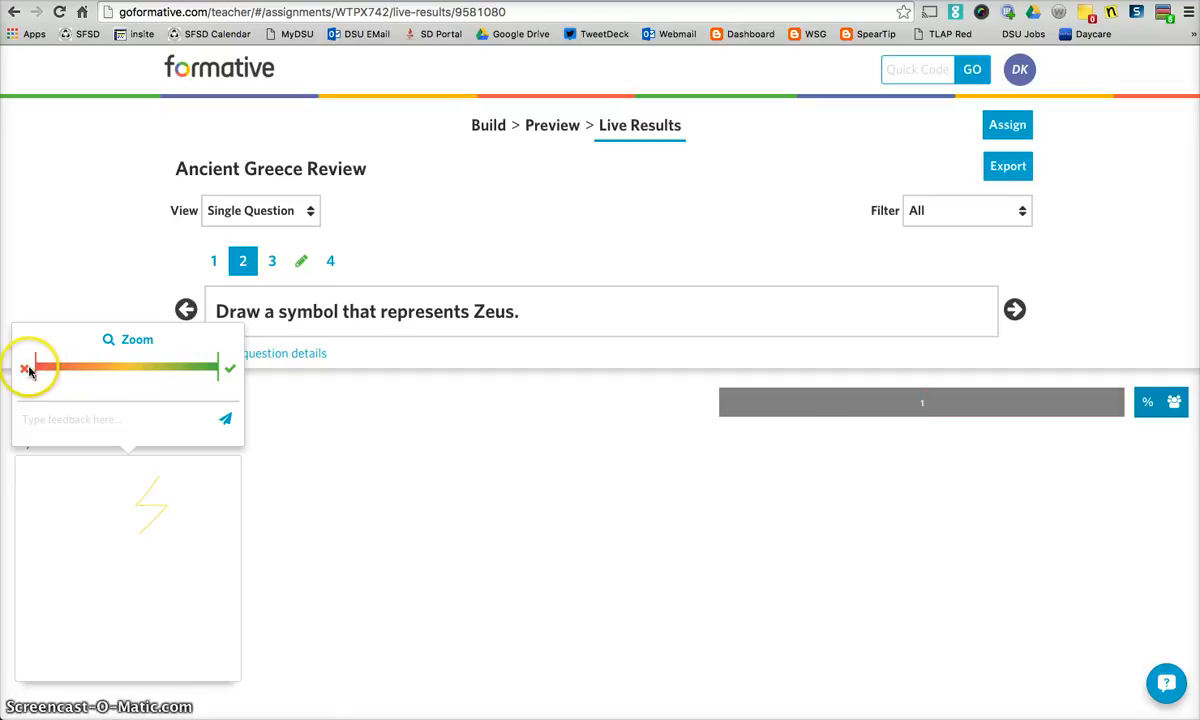
pyautogui.moveTo(46, 372)
pyautogui.mouseDown()
pyautogui.moveTo(182, 372)
pyautogui.moveTo(118, 372)
pyautogui.mouseUp()
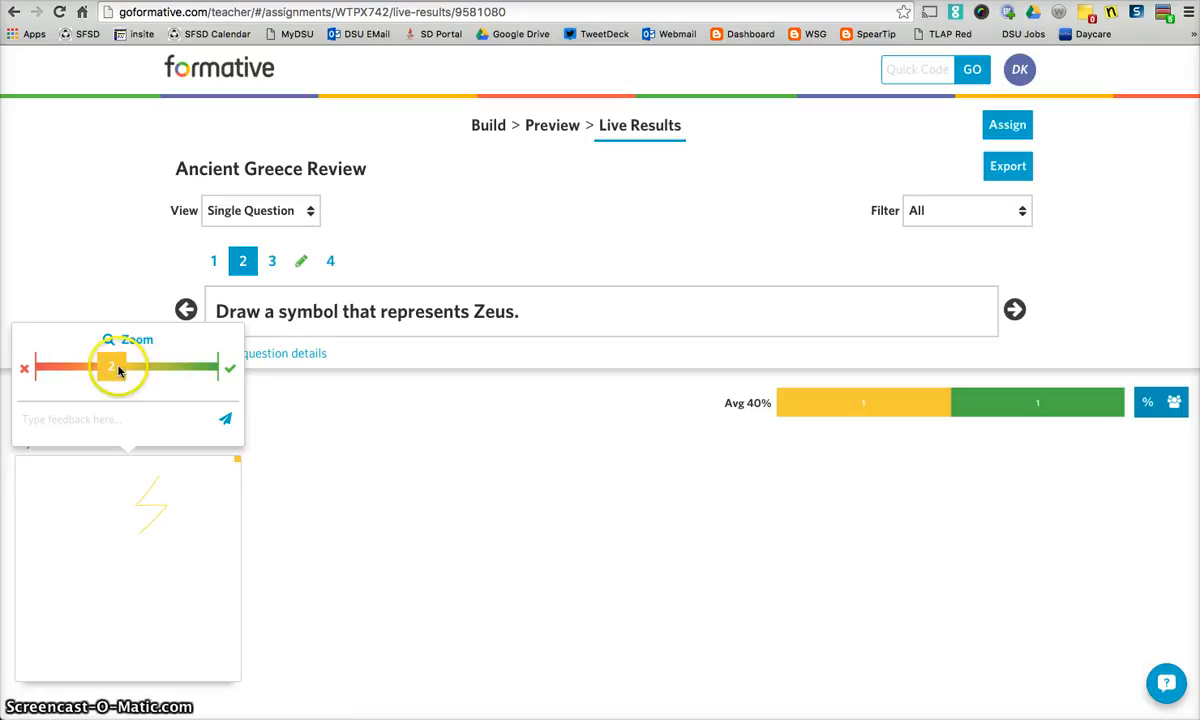
pyautogui.click(125, 420)
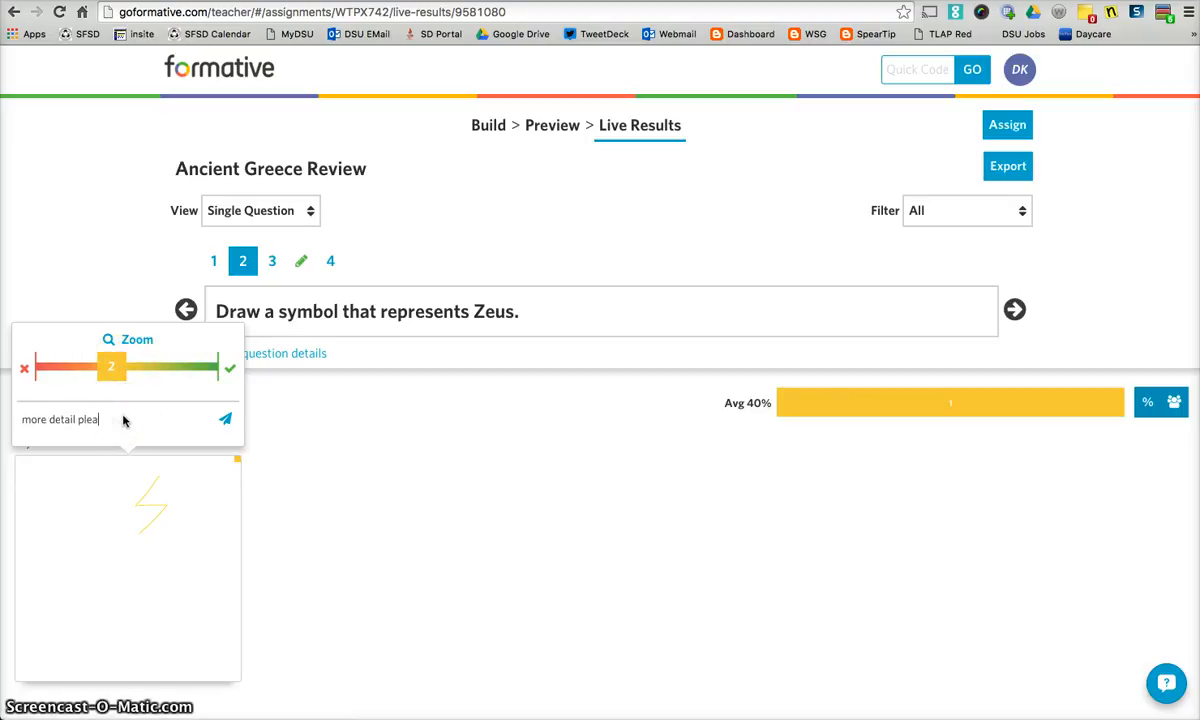
pyautogui.click(226, 419)
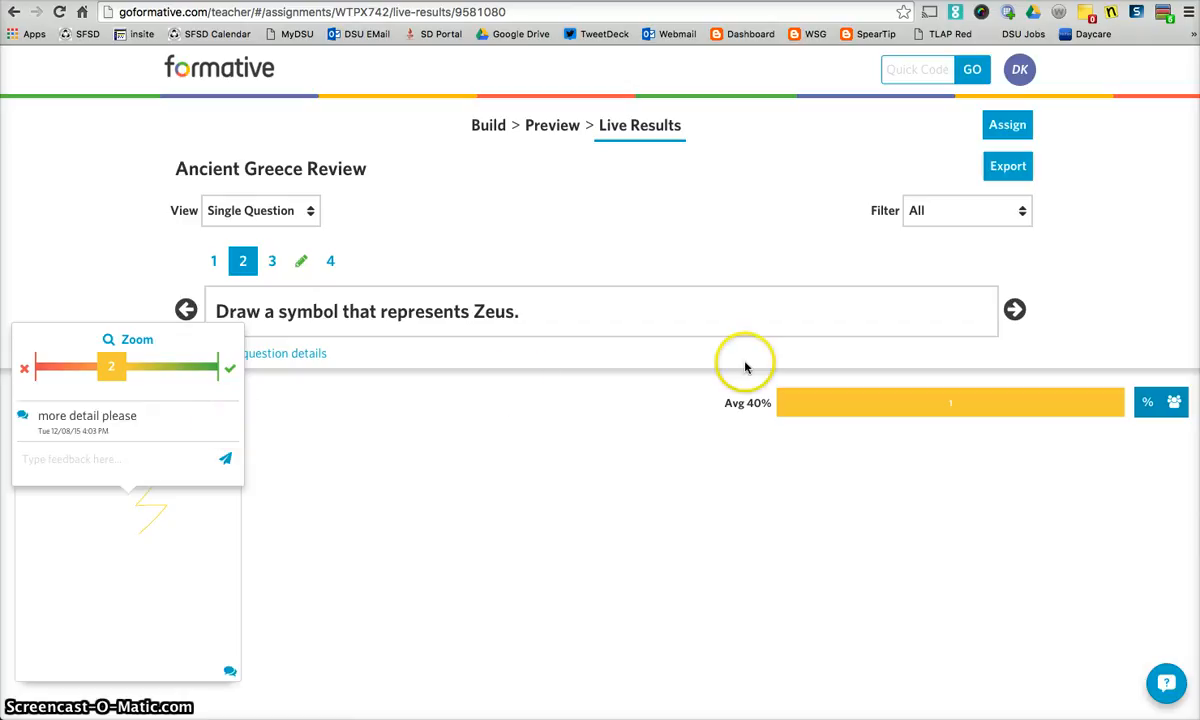
pyautogui.click(360, 430)
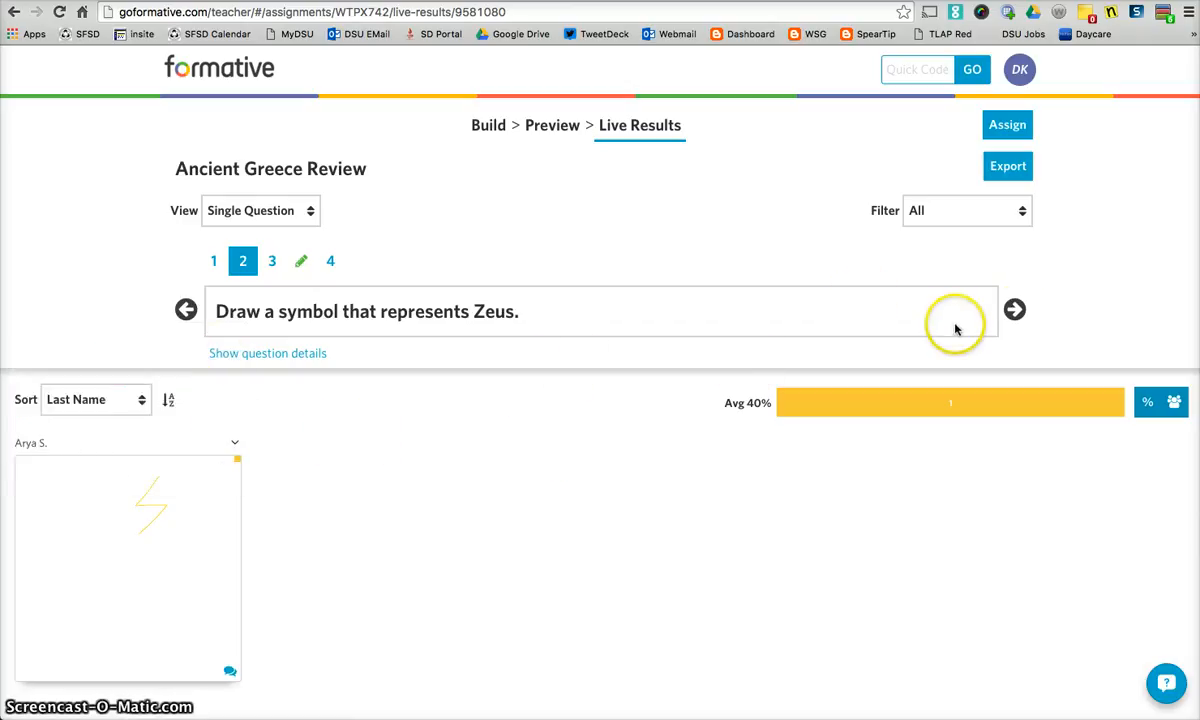
# Step: Give the "winged horse" response to question 3 full credit of 1 point
pyautogui.click(1014, 310)
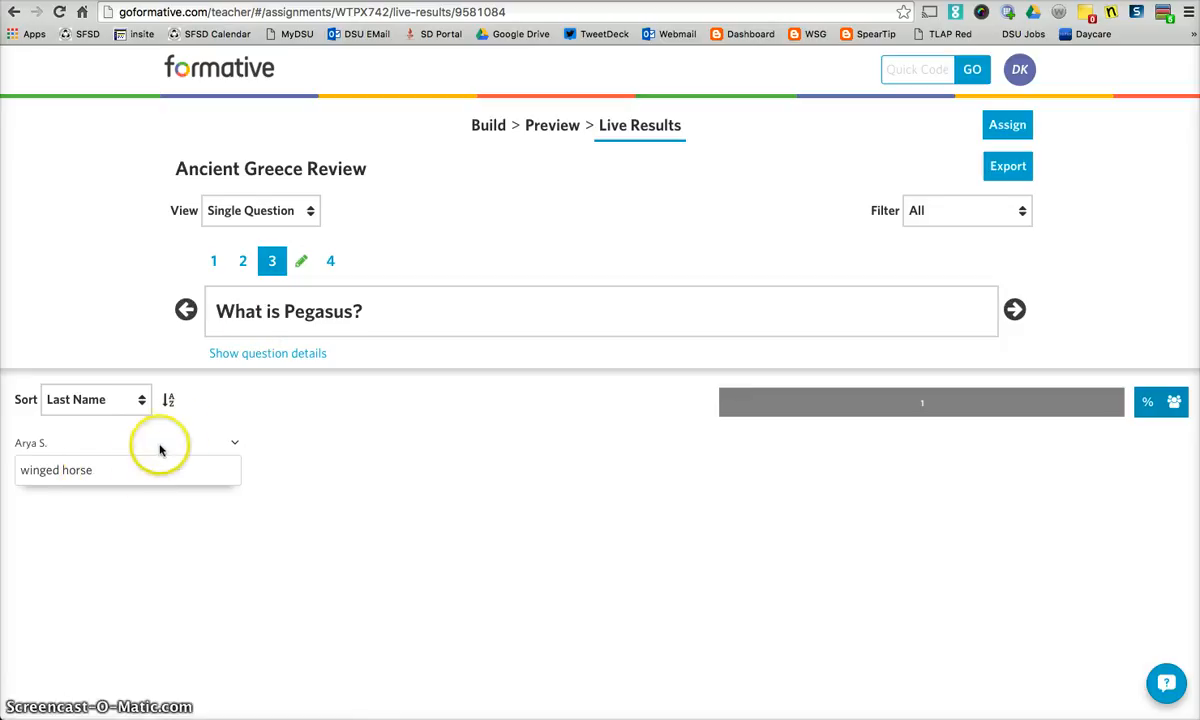
pyautogui.click(129, 472)
pyautogui.click(231, 371)
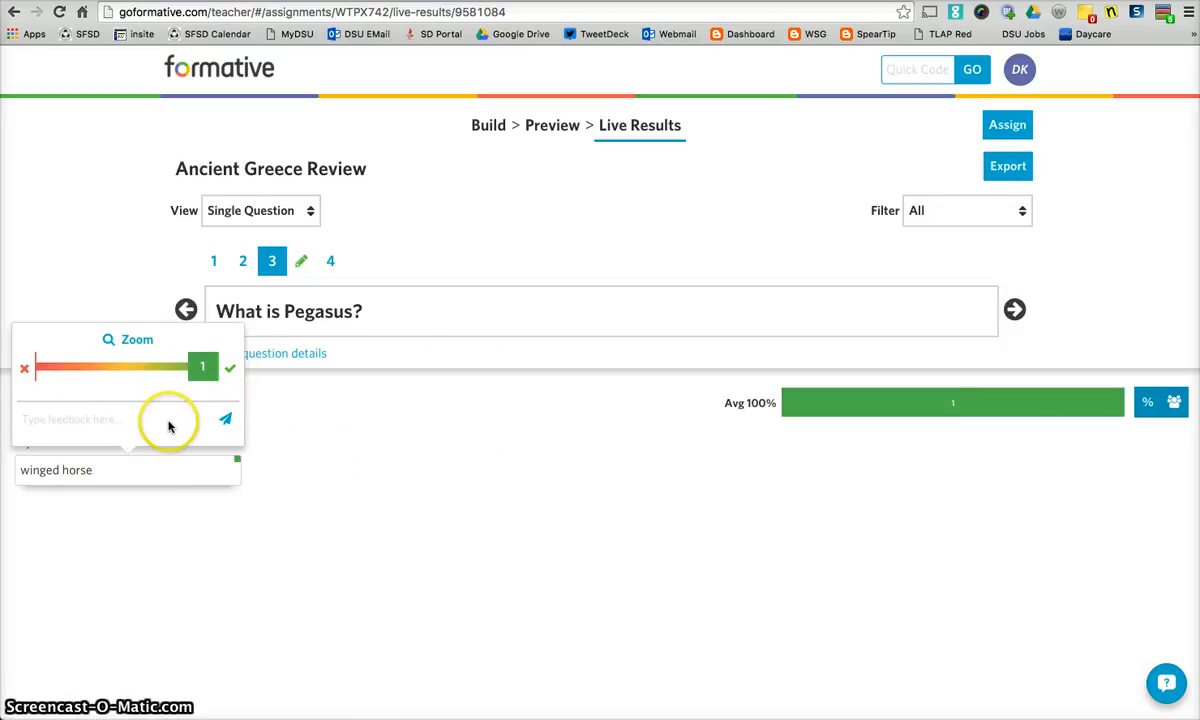
# Step: View the "Who is this?" drawing, and give the "Medusa" response to question 4 full credit of 1 point
pyautogui.click(303, 261)
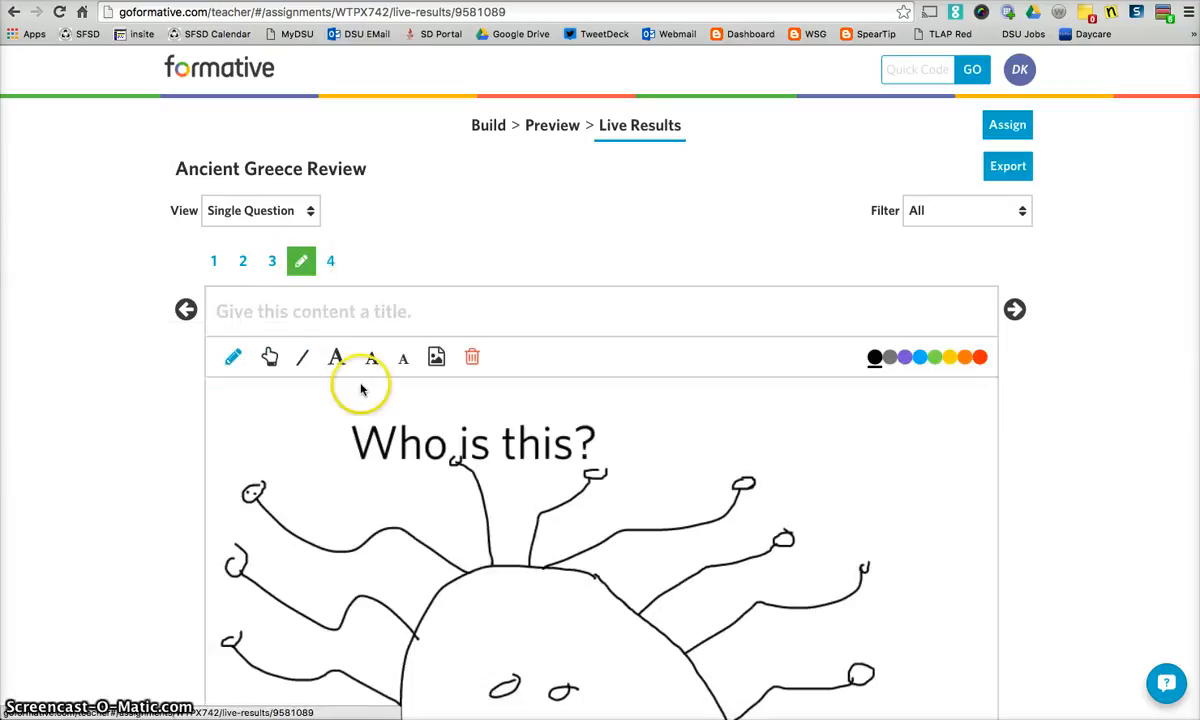
pyautogui.scroll(-5, 362, 383)
pyautogui.scroll(5, 397, 434)
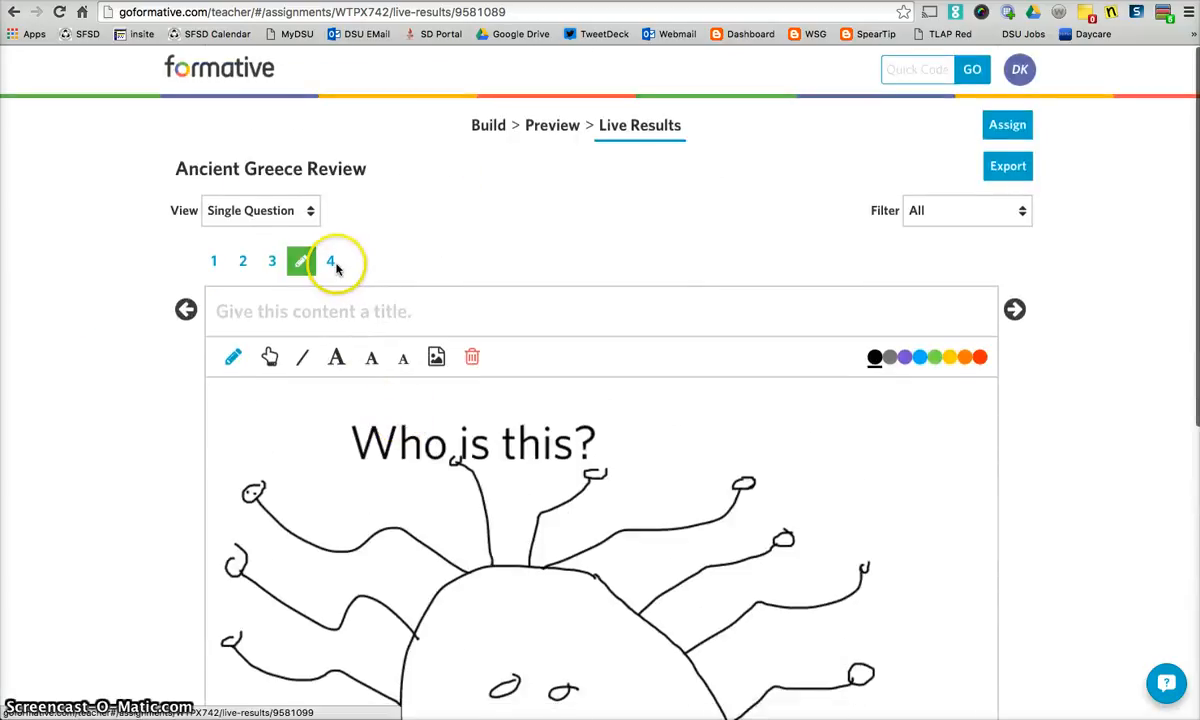
pyautogui.scroll(-1, 336, 267)
pyautogui.click(331, 255)
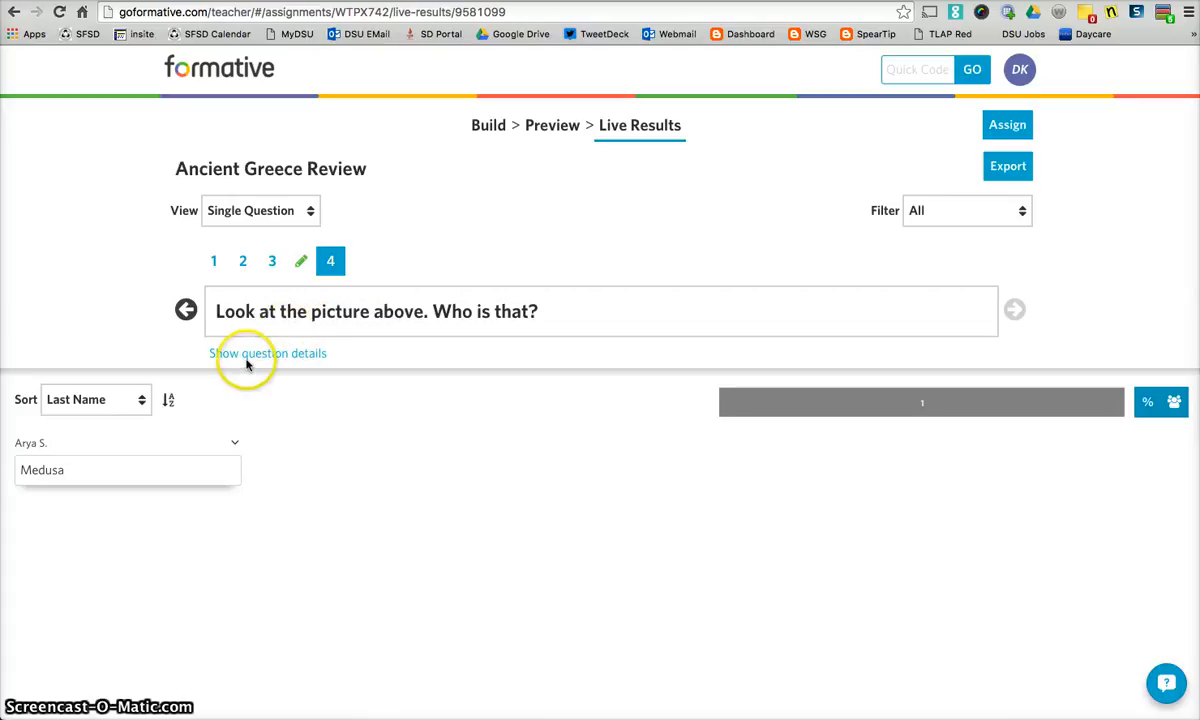
pyautogui.click(96, 470)
pyautogui.click(228, 372)
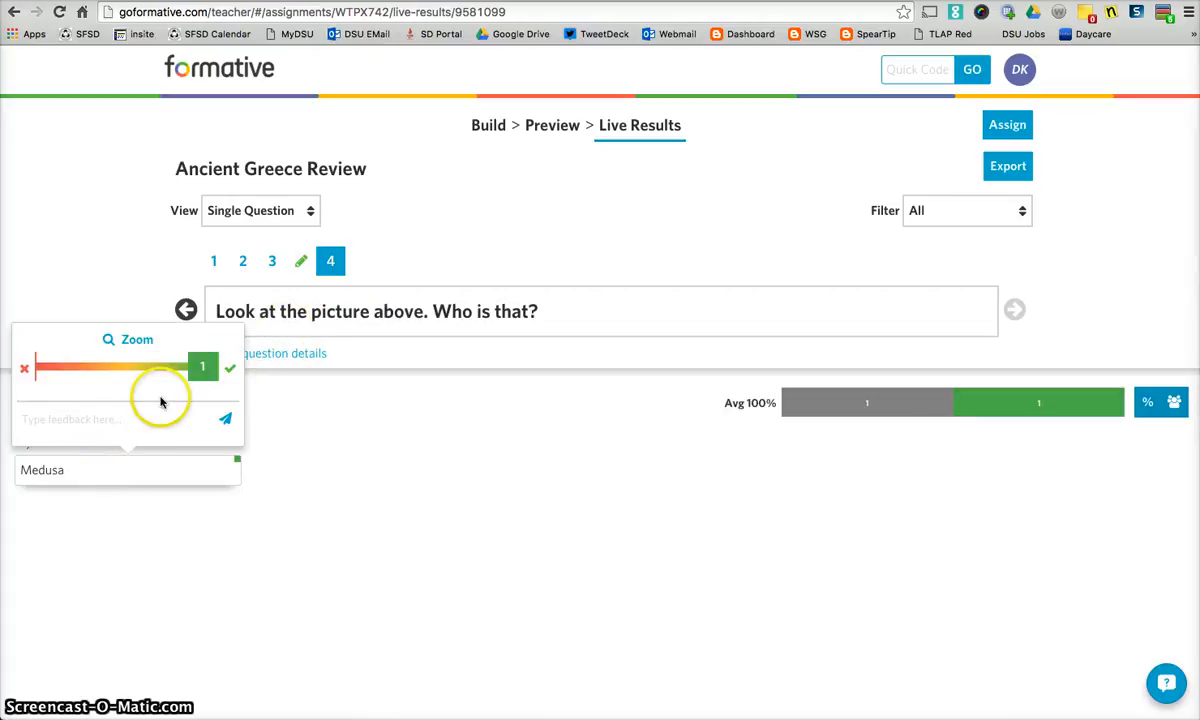
pyautogui.click(391, 429)
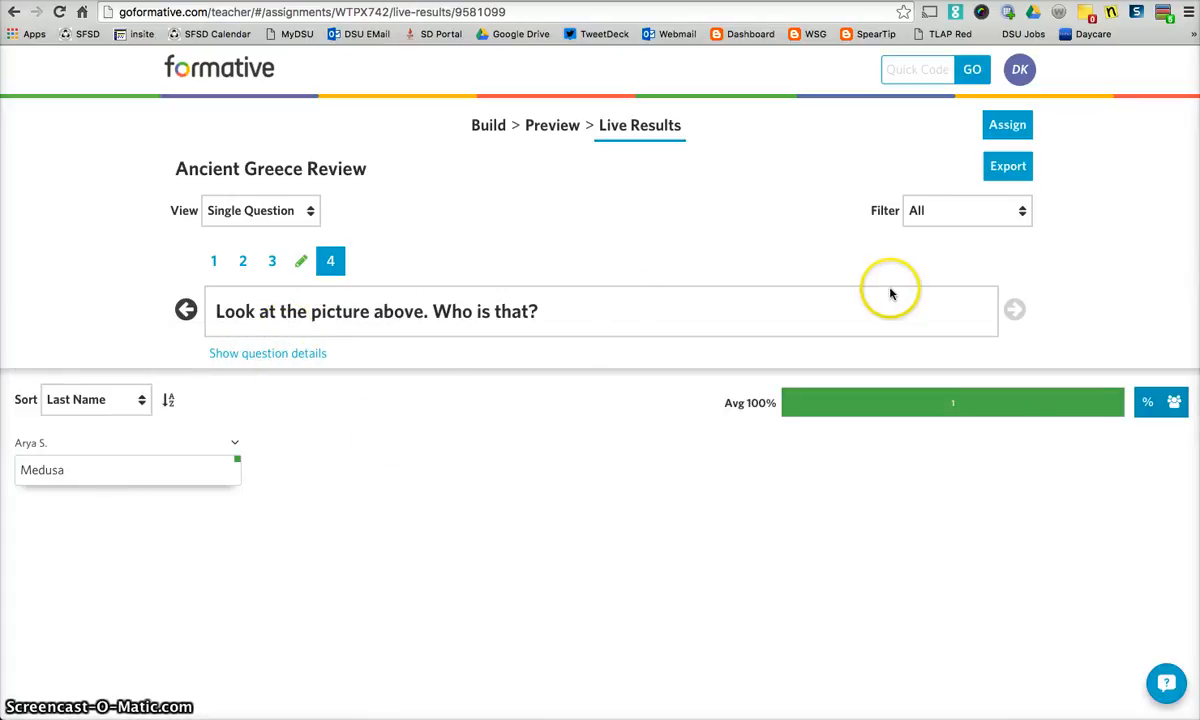
pyautogui.scroll(-1, 891, 293)
pyautogui.scroll(1, 600, 400)
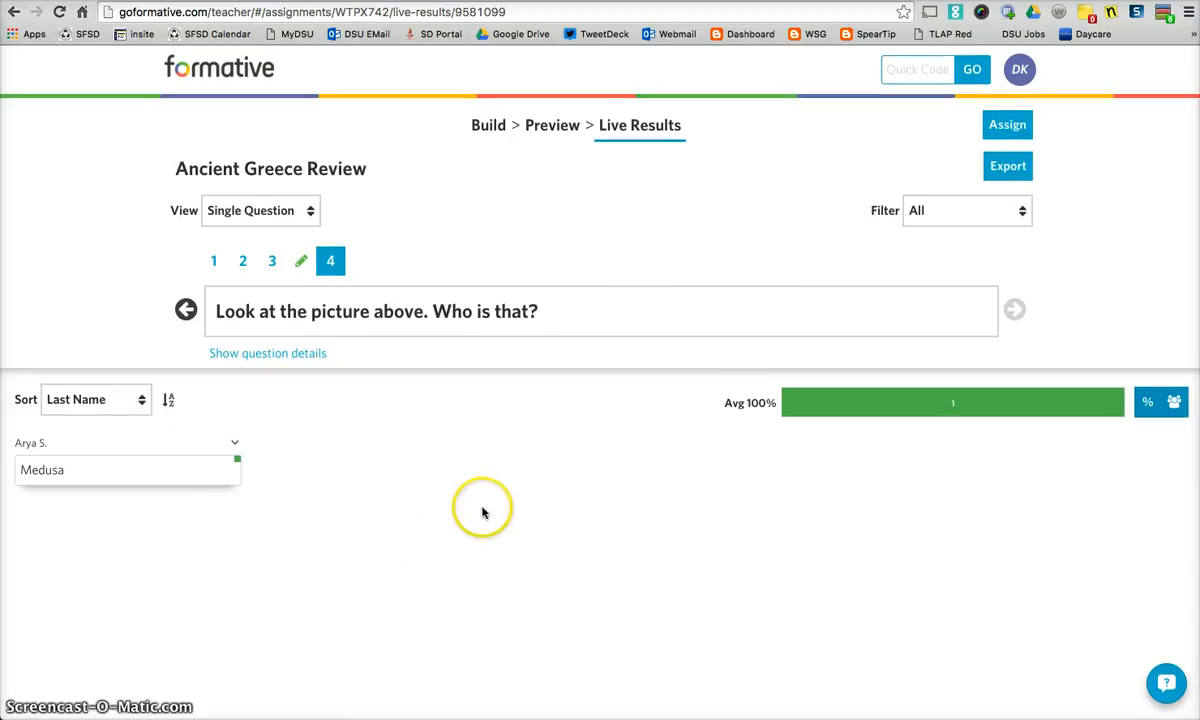
pyautogui.scroll(-1, 316, 468)
pyautogui.scroll(1, 316, 466)
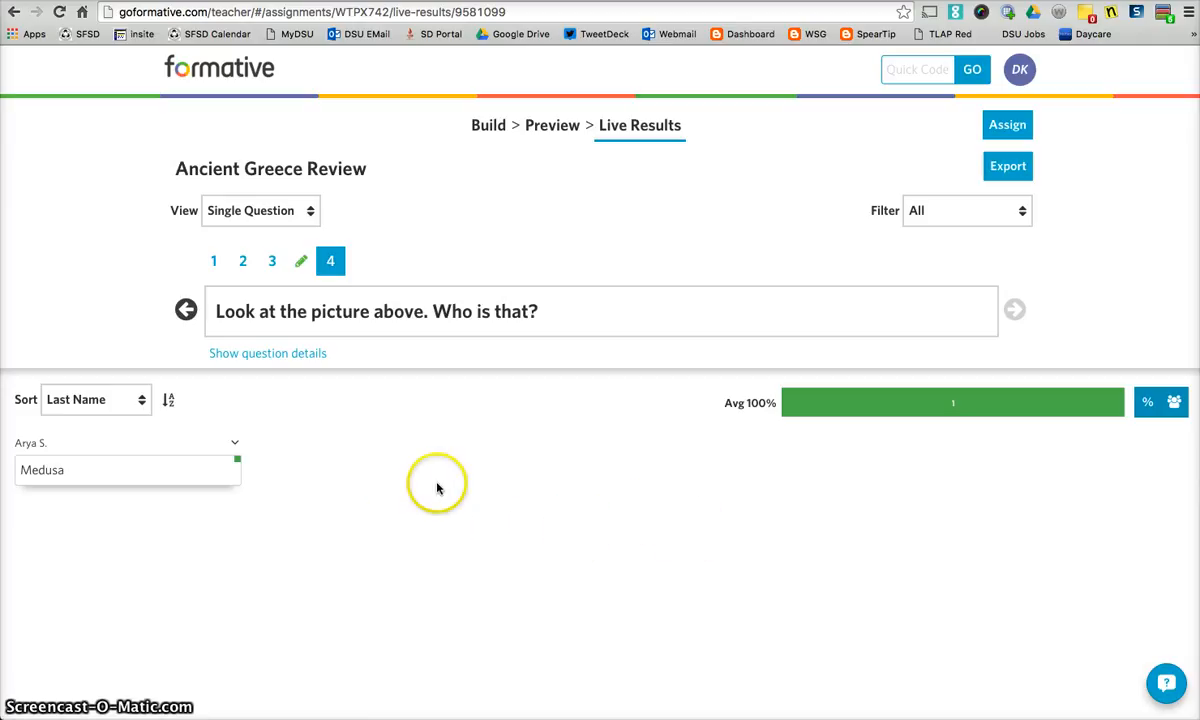
pyautogui.scroll(-1, 437, 488)
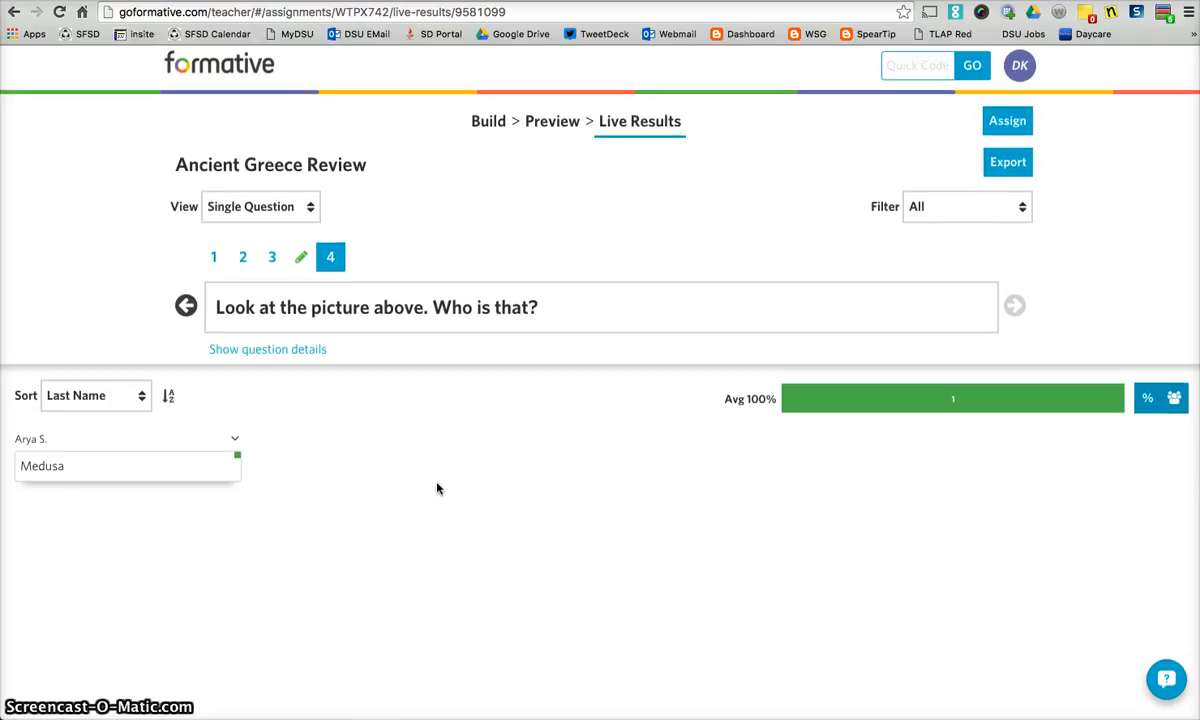
# Step: Hide the student names in Live Results, and on question 2 show the names once before hiding them again
pyautogui.click(1174, 402)
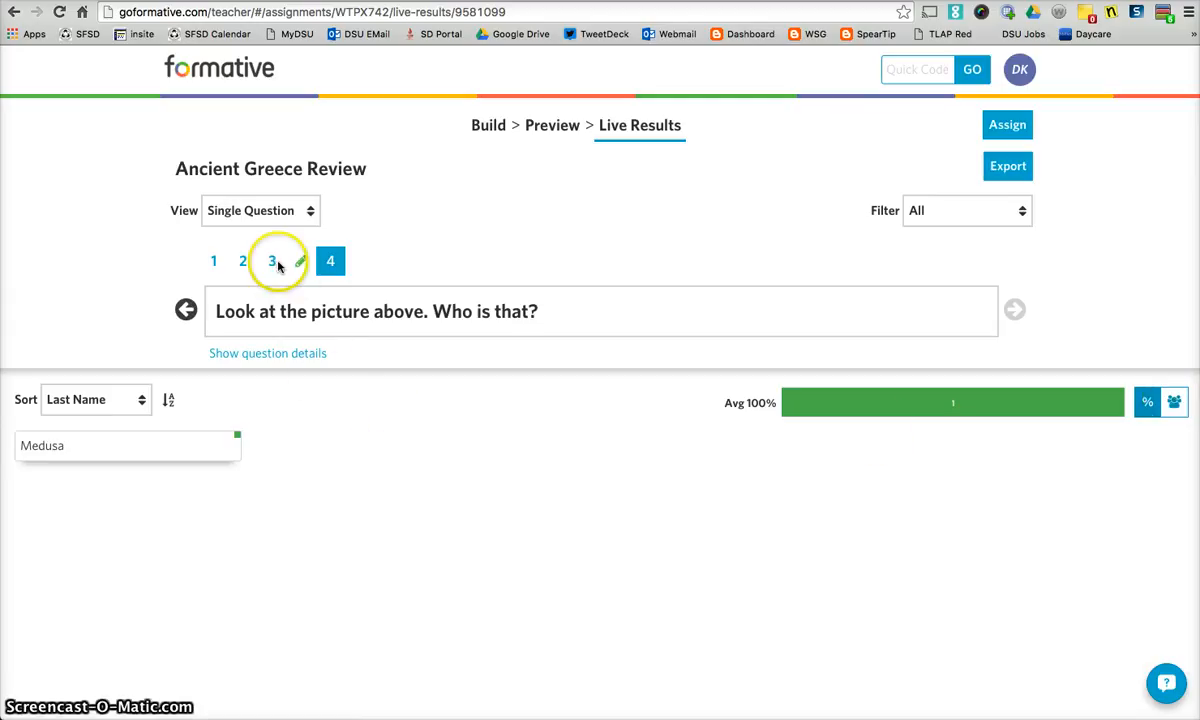
pyautogui.click(242, 260)
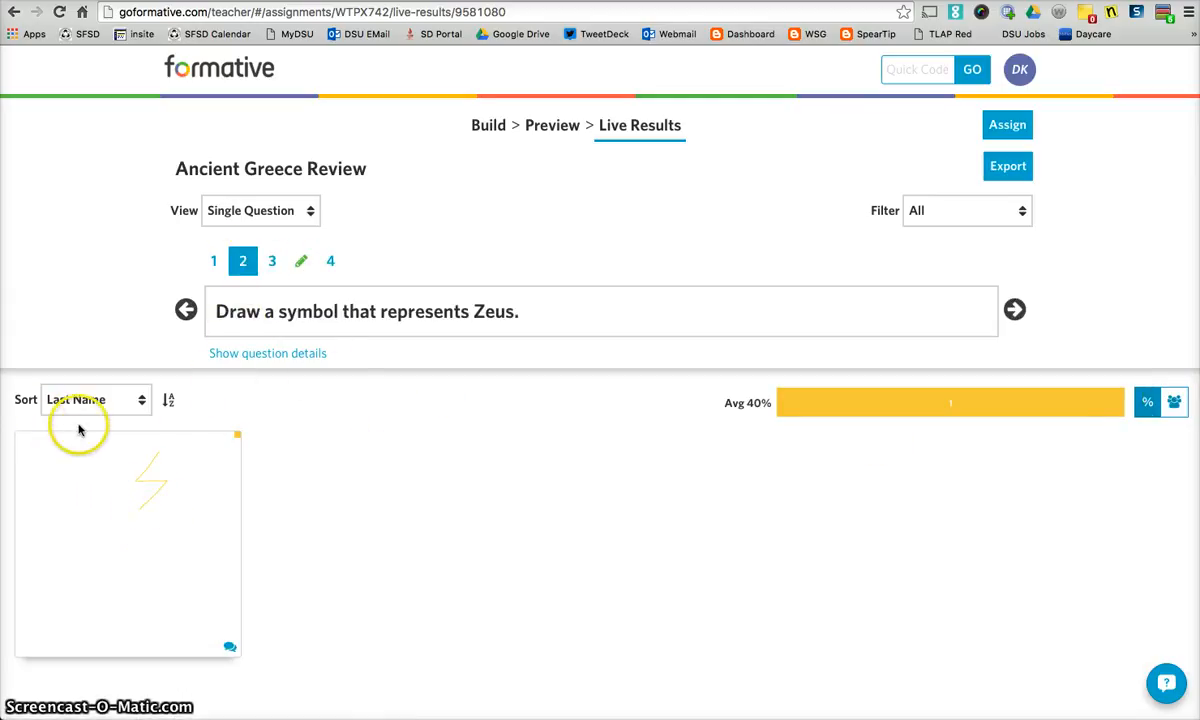
pyautogui.click(1175, 403)
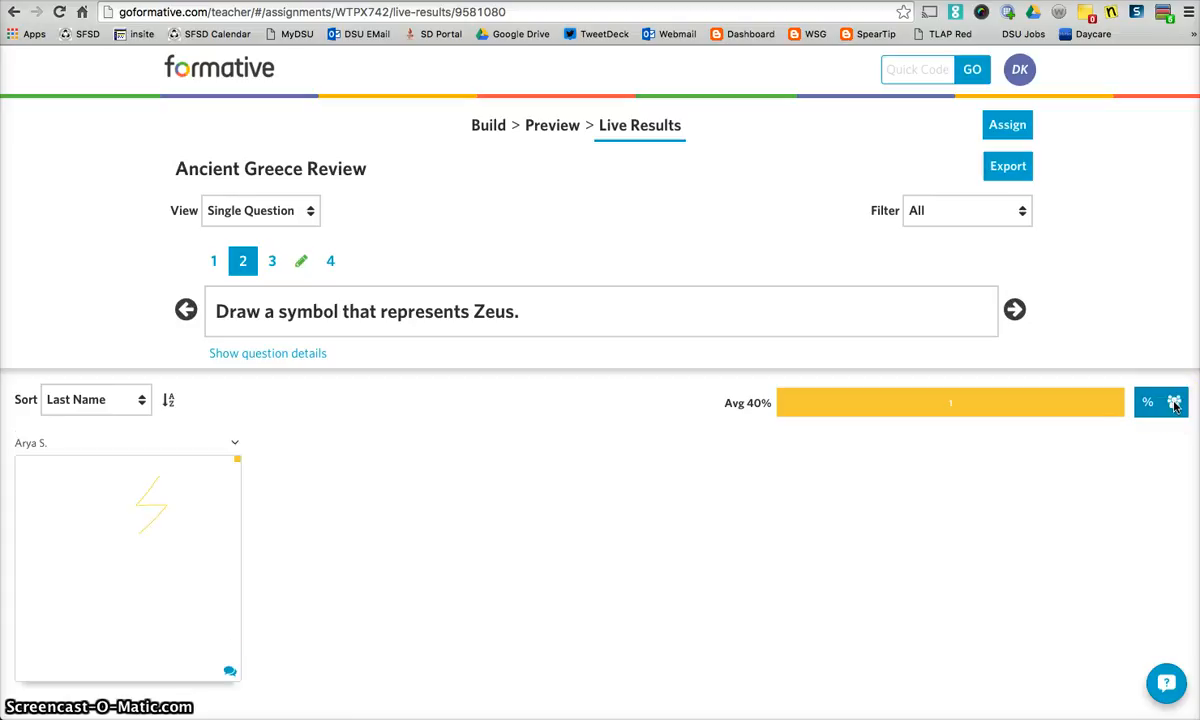
pyautogui.click(1175, 403)
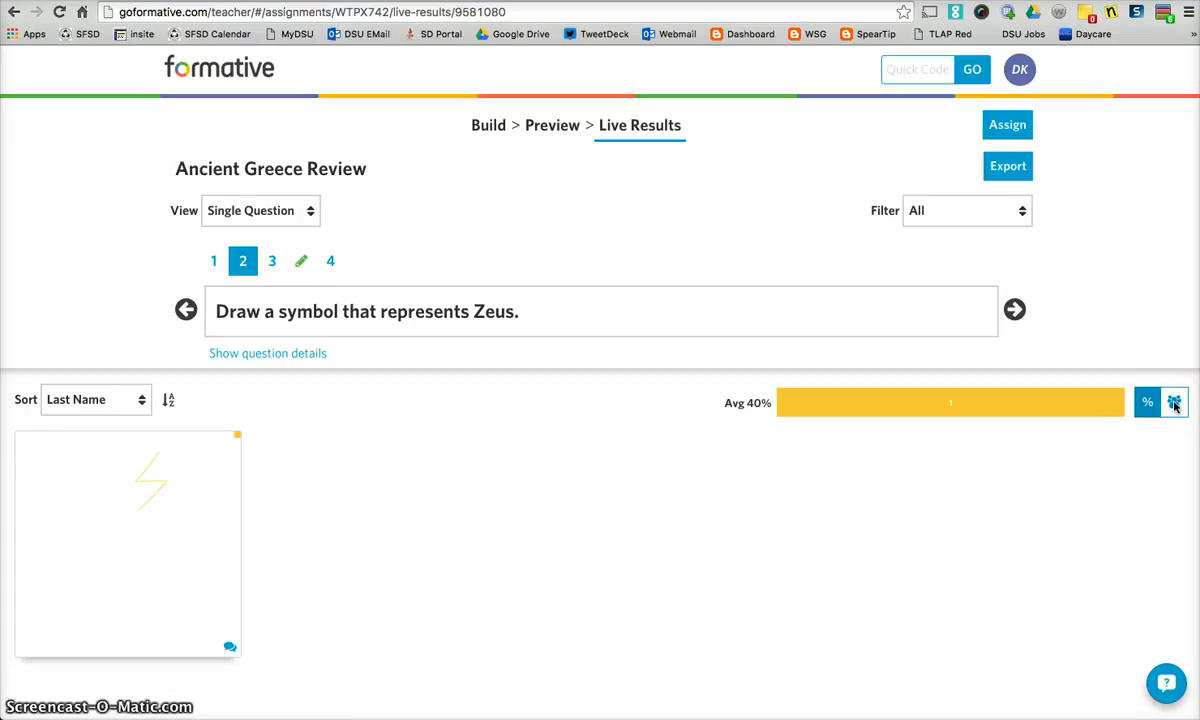
# Step: Switch to the student dashboard, expand Social Studies 3 to check for available Ancient Greece Review scores, and return to the teacher's results
pyautogui.press('super+grave')
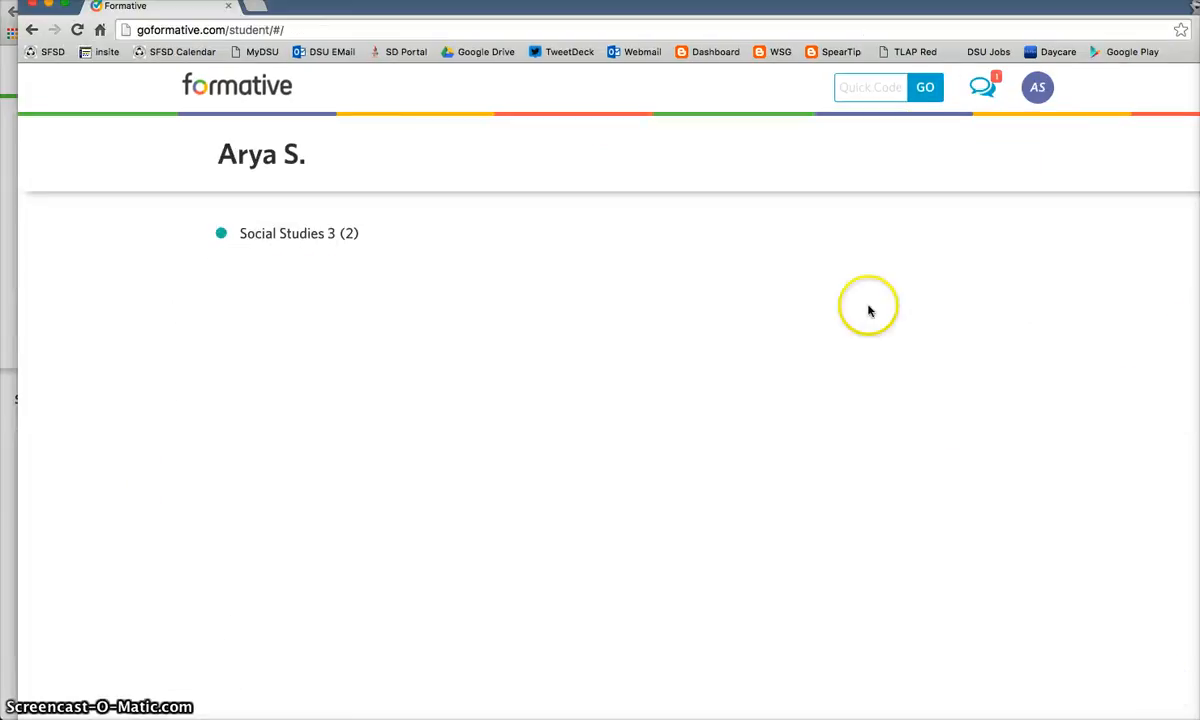
pyautogui.click(315, 234)
pyautogui.click(298, 285)
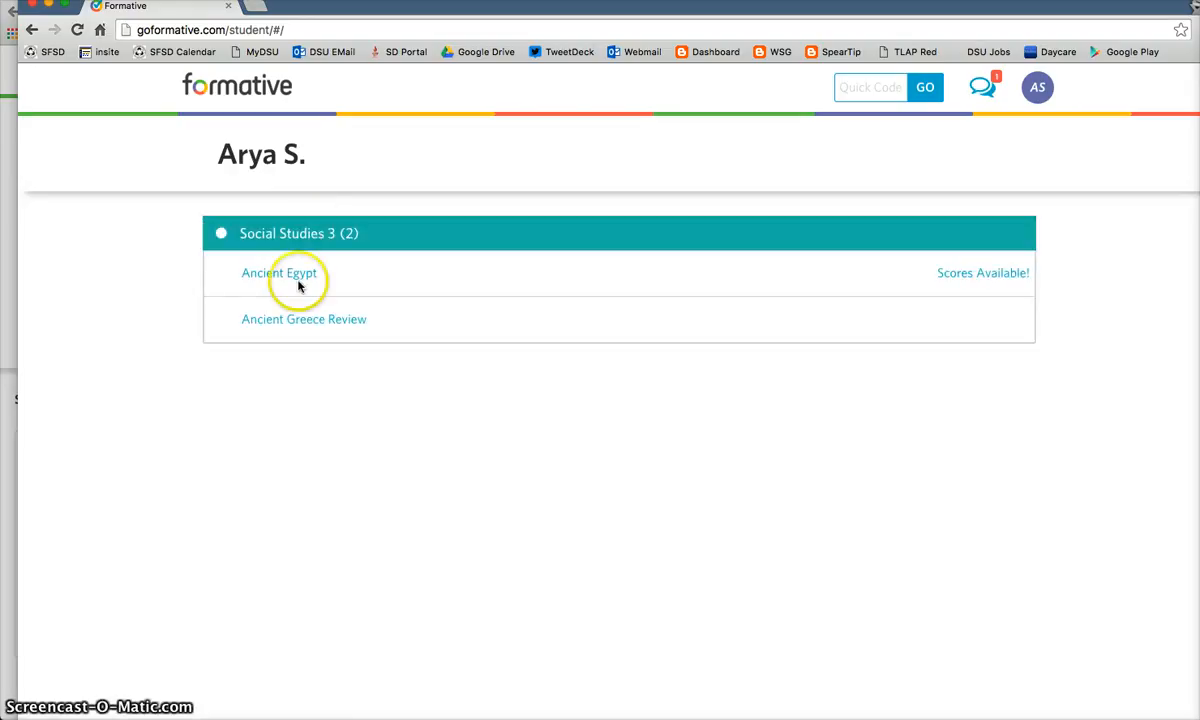
pyautogui.click(4, 192)
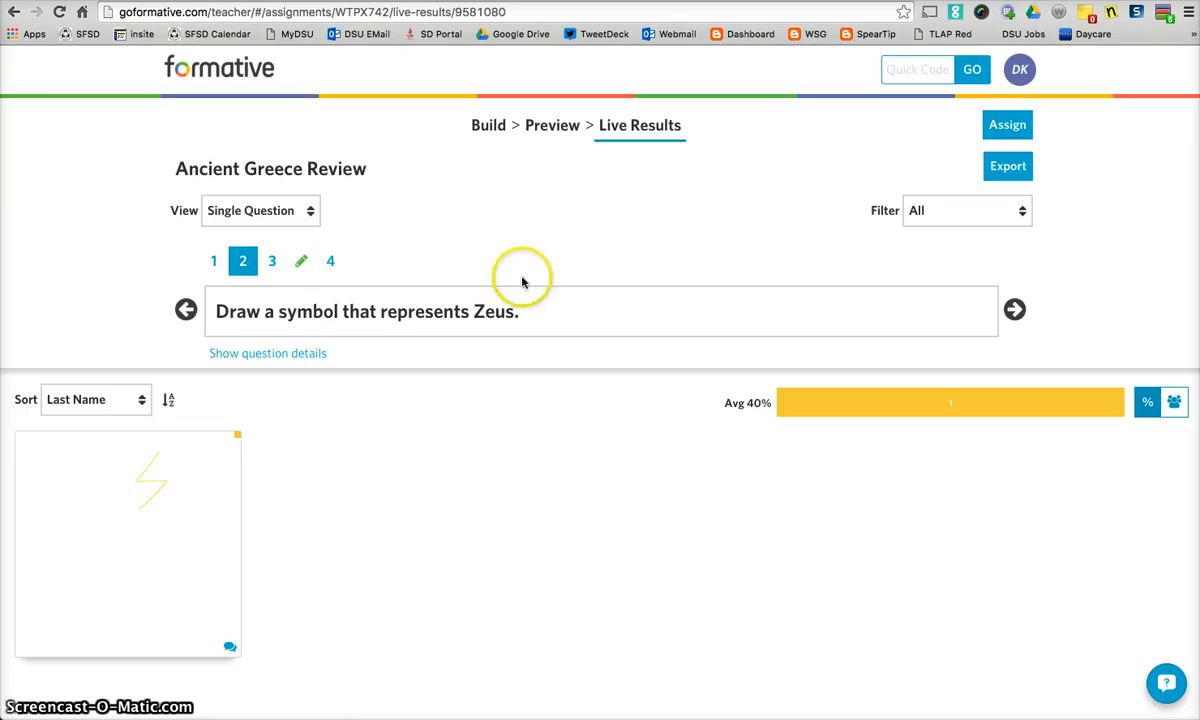
# Step: Set Ancient Greece Review to Closed with Scoring for Social Studies 3 and switch back to the student dashboard
pyautogui.click(1008, 131)
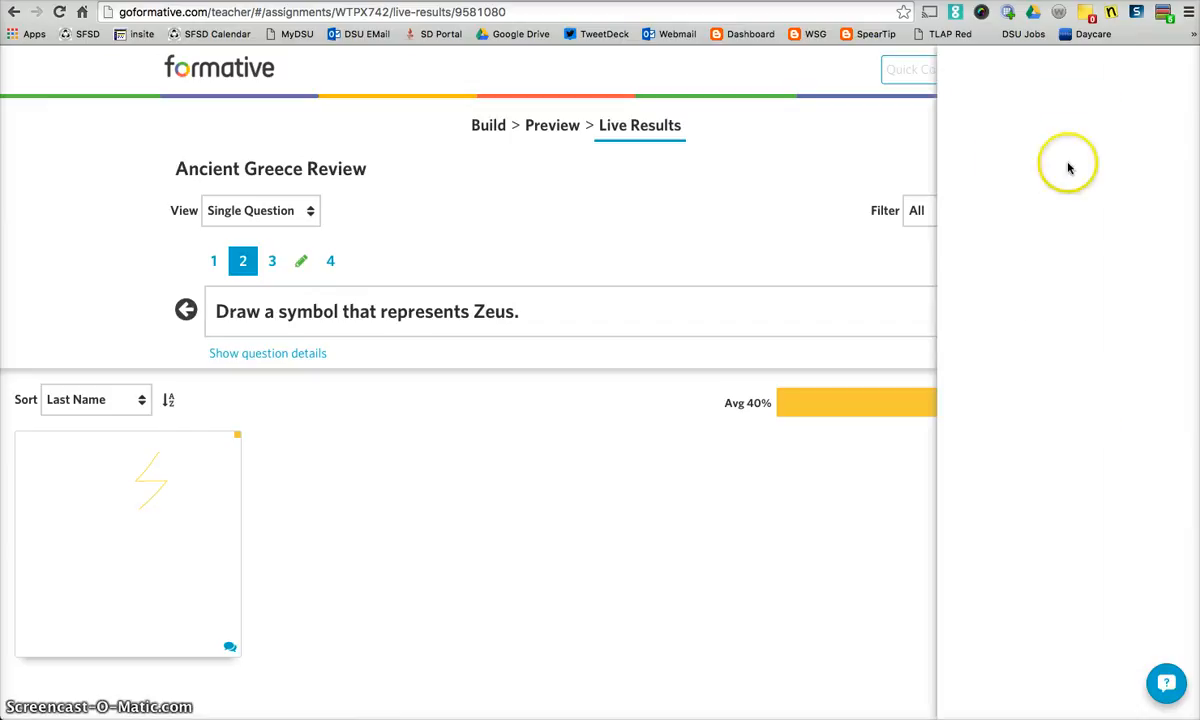
pyautogui.click(1163, 189)
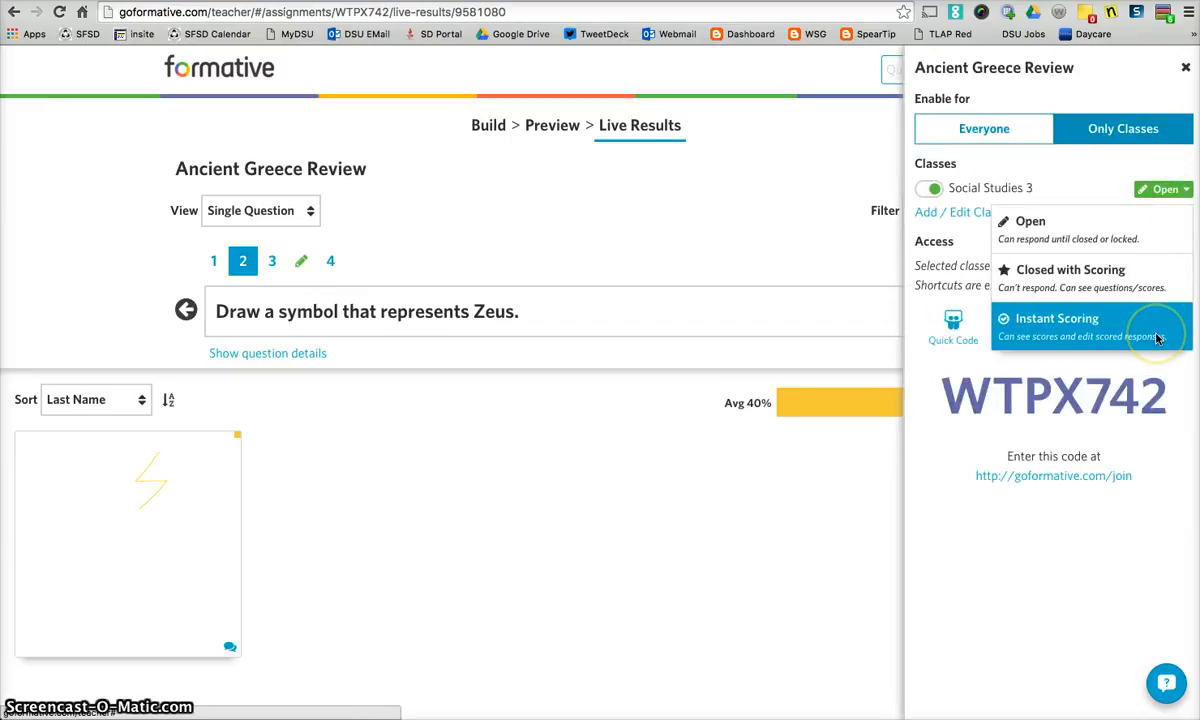
pyautogui.click(1114, 284)
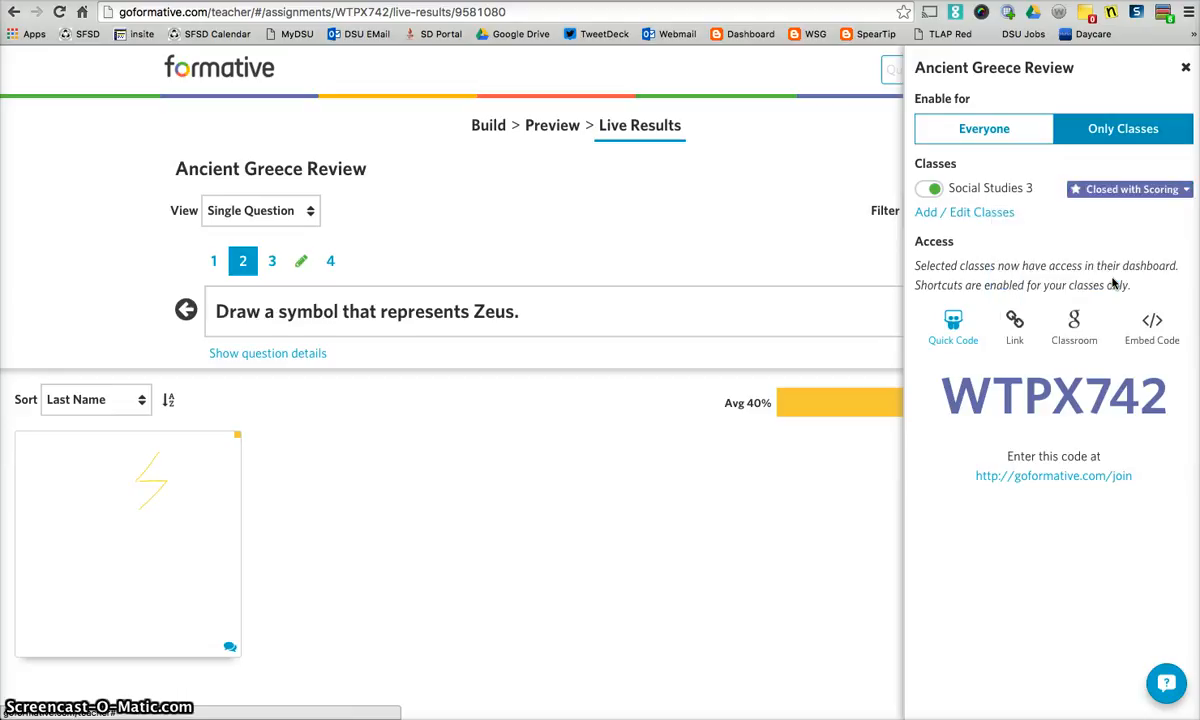
pyautogui.click(1198, 250)
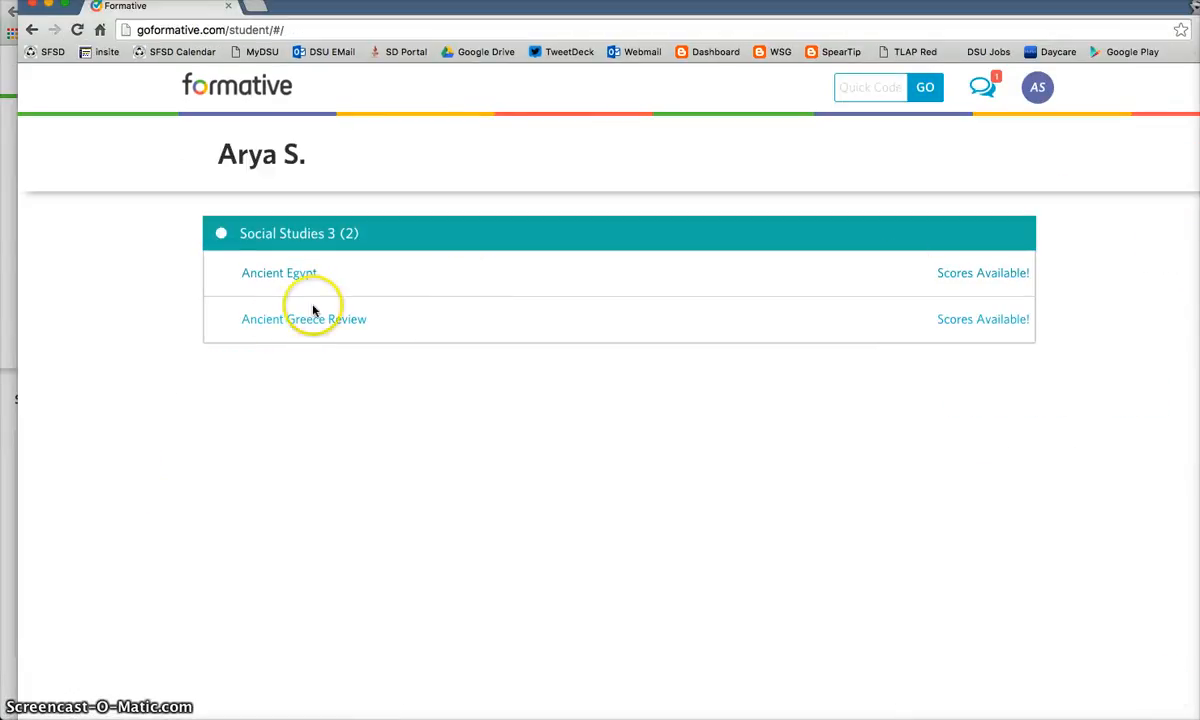
# Step: Open the available Ancient Greece Review scores as the student and review the total, each question's score and the teacher's feedback
pyautogui.click(985, 322)
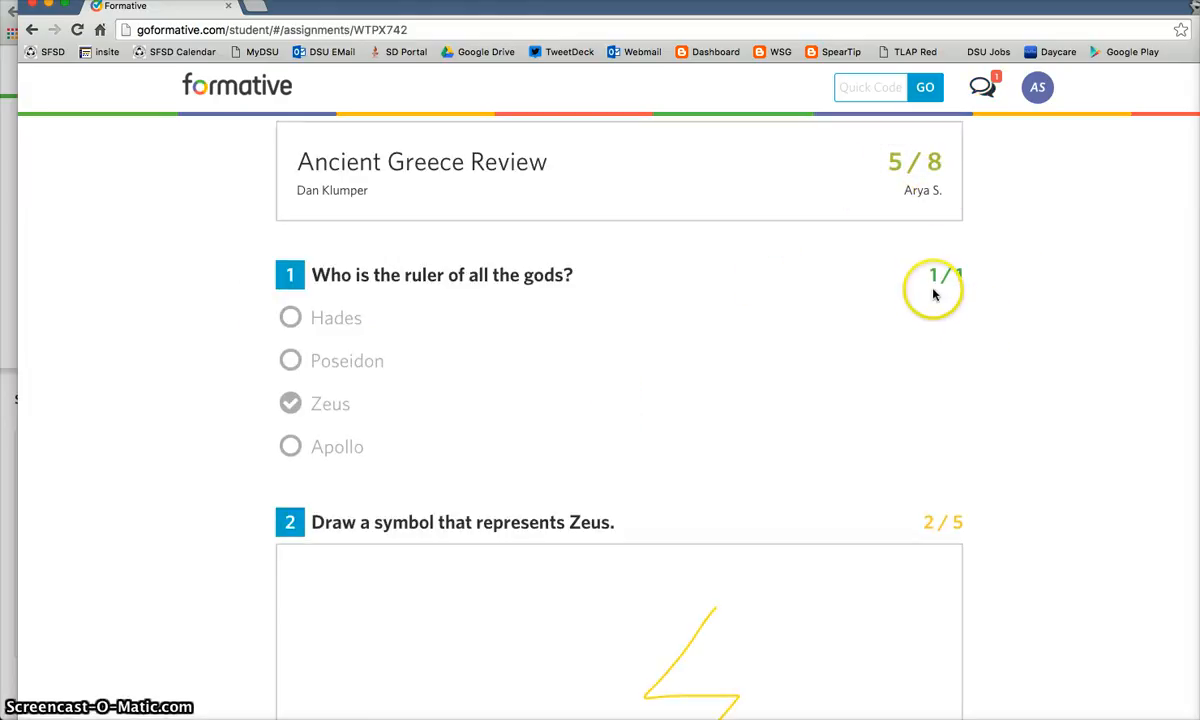
pyautogui.scroll(-5, 925, 288)
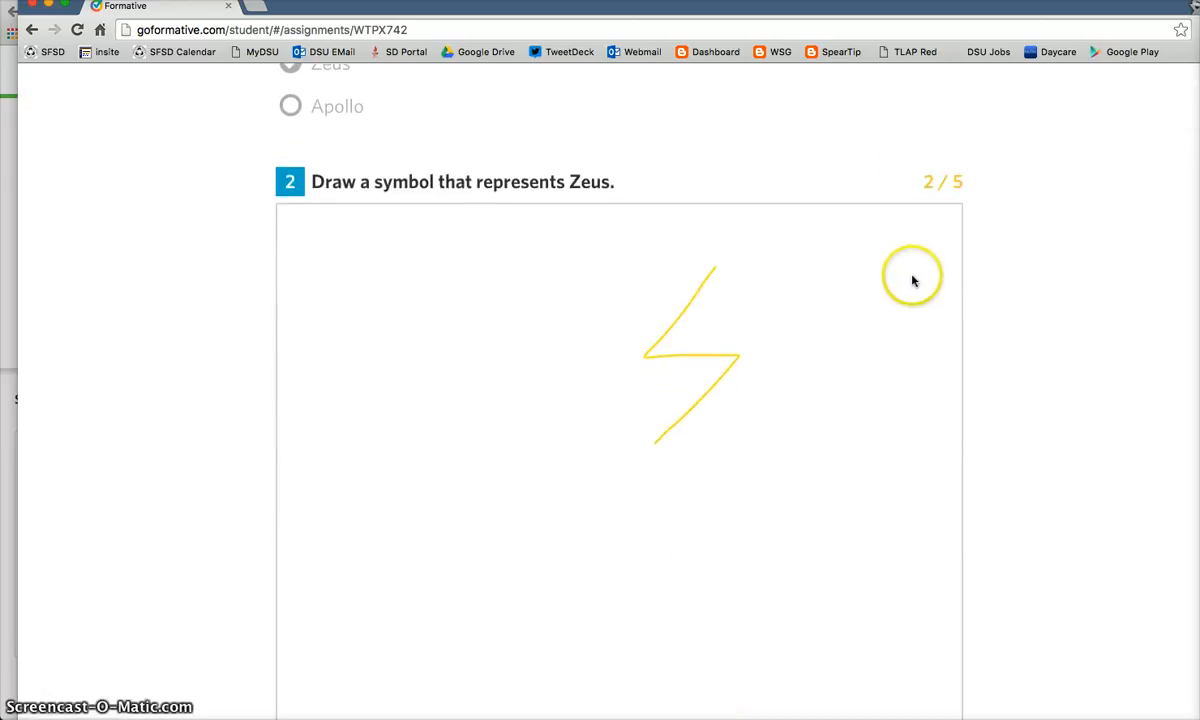
pyautogui.scroll(-6, 873, 268)
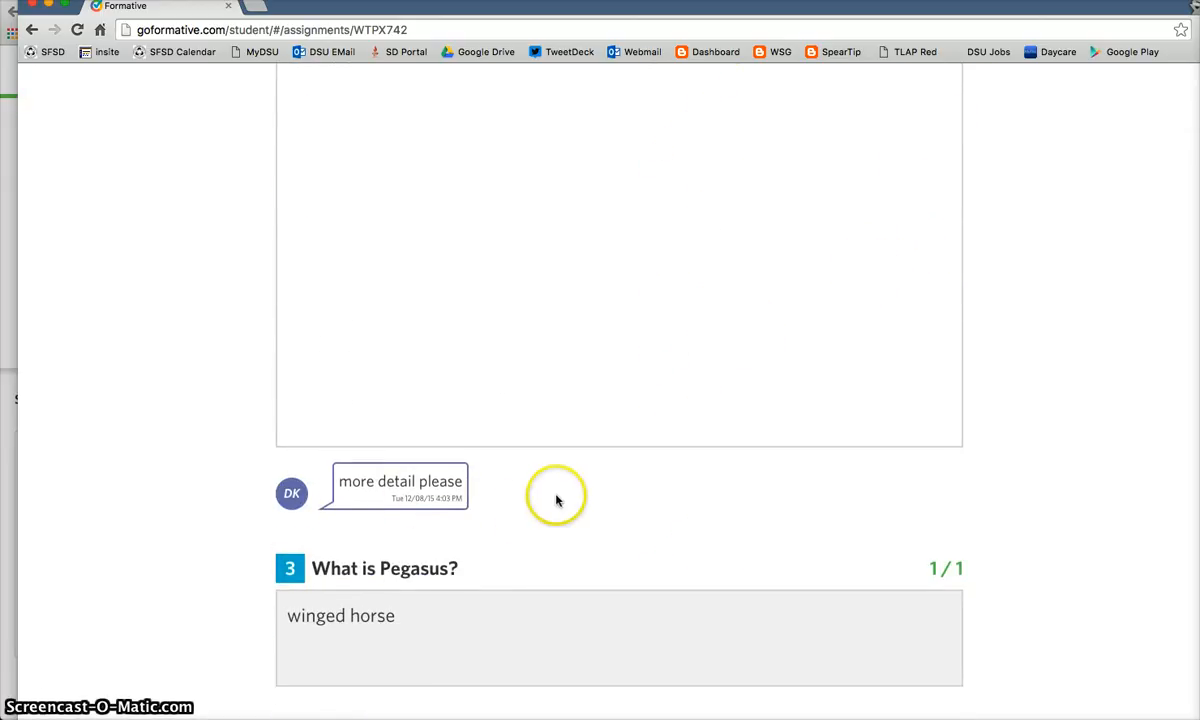
pyautogui.scroll(-2, 552, 498)
pyautogui.scroll(-10, 906, 474)
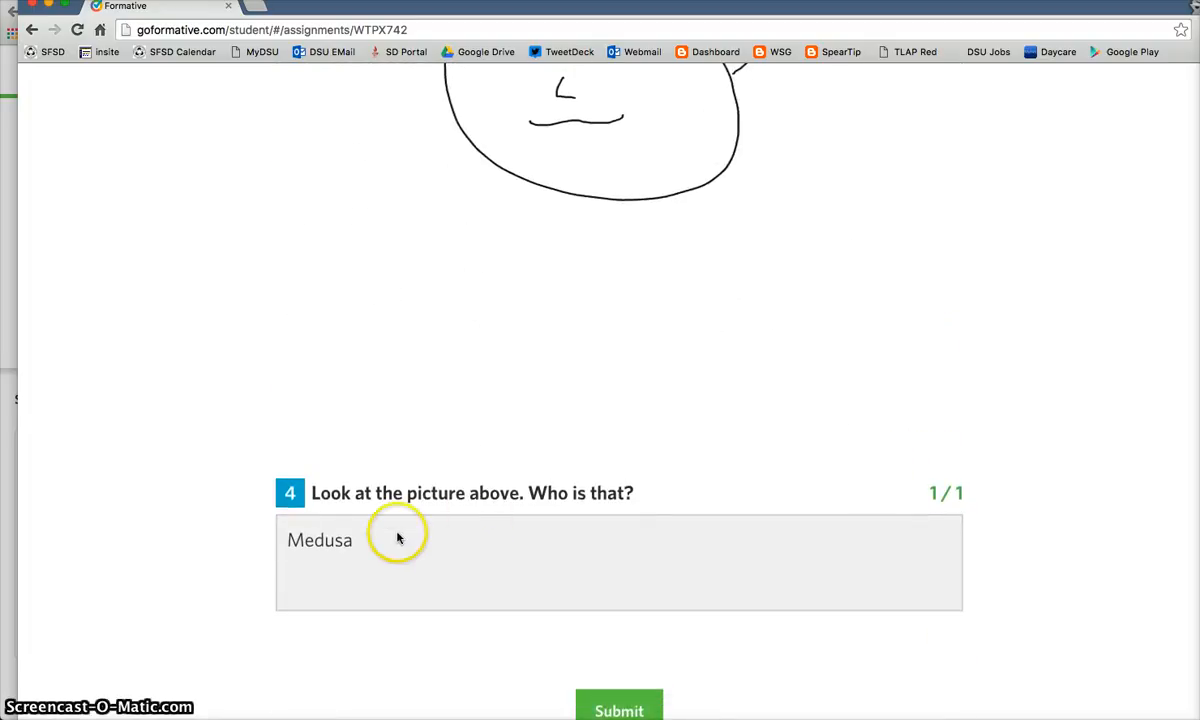
pyautogui.scroll(10, 853, 546)
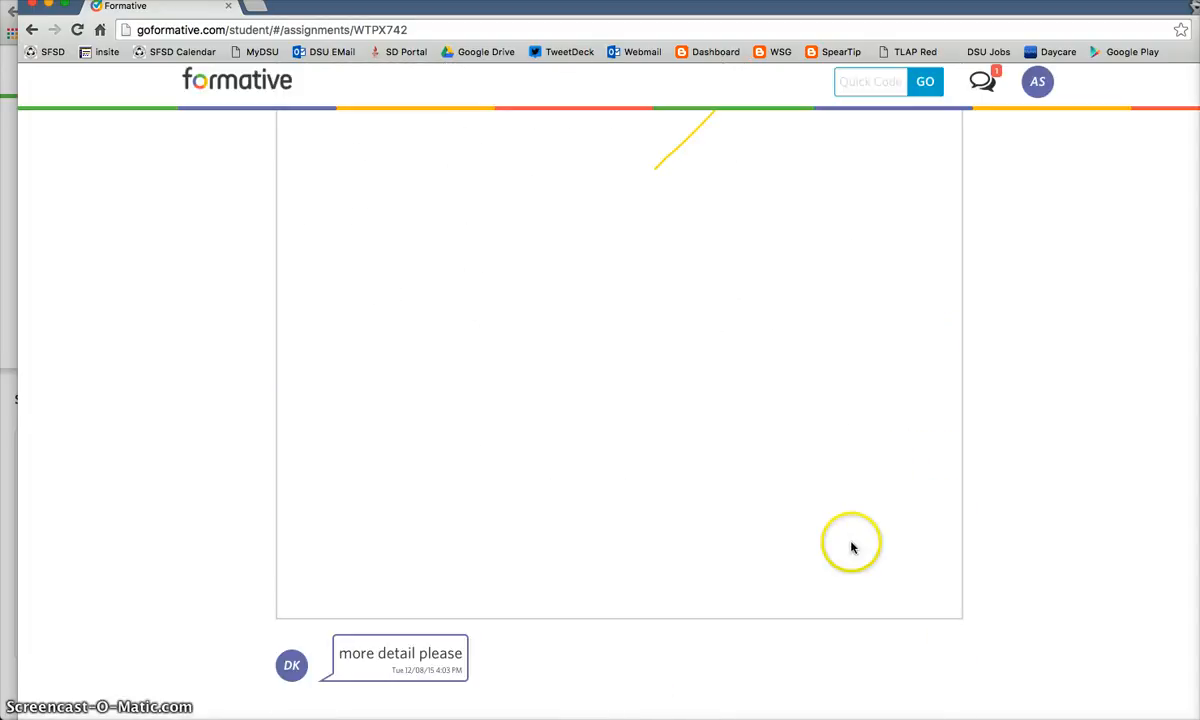
pyautogui.scroll(5, 853, 546)
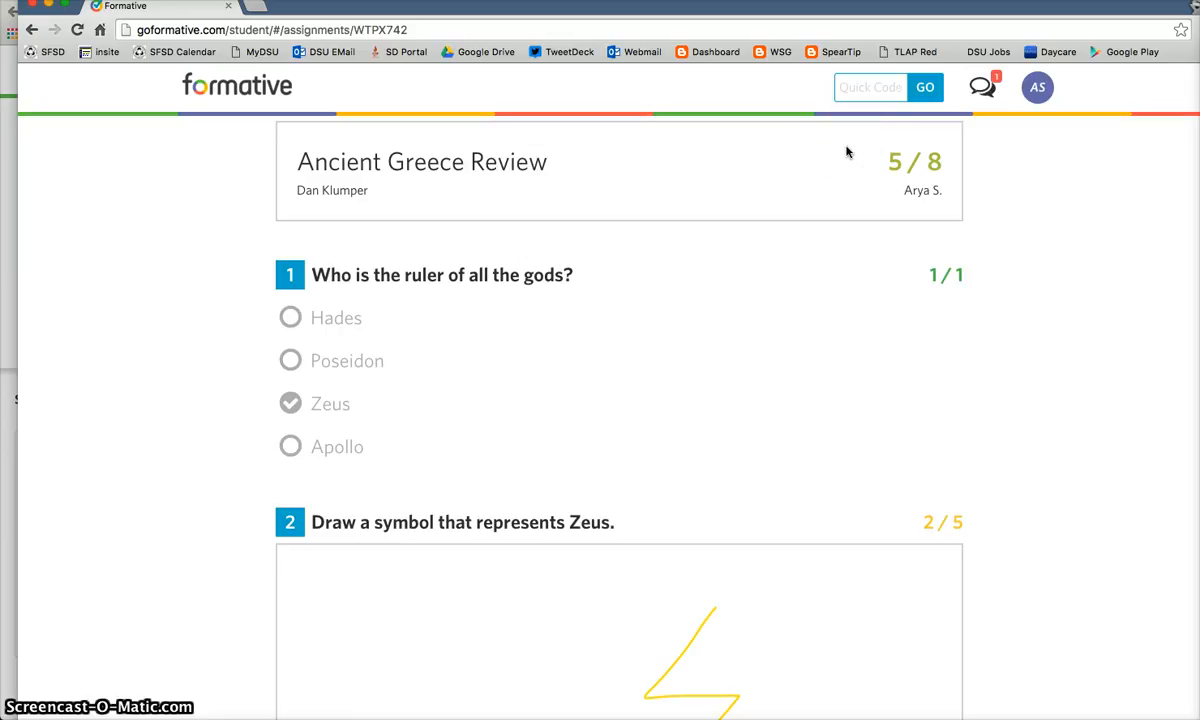
pyautogui.click(783, 173)
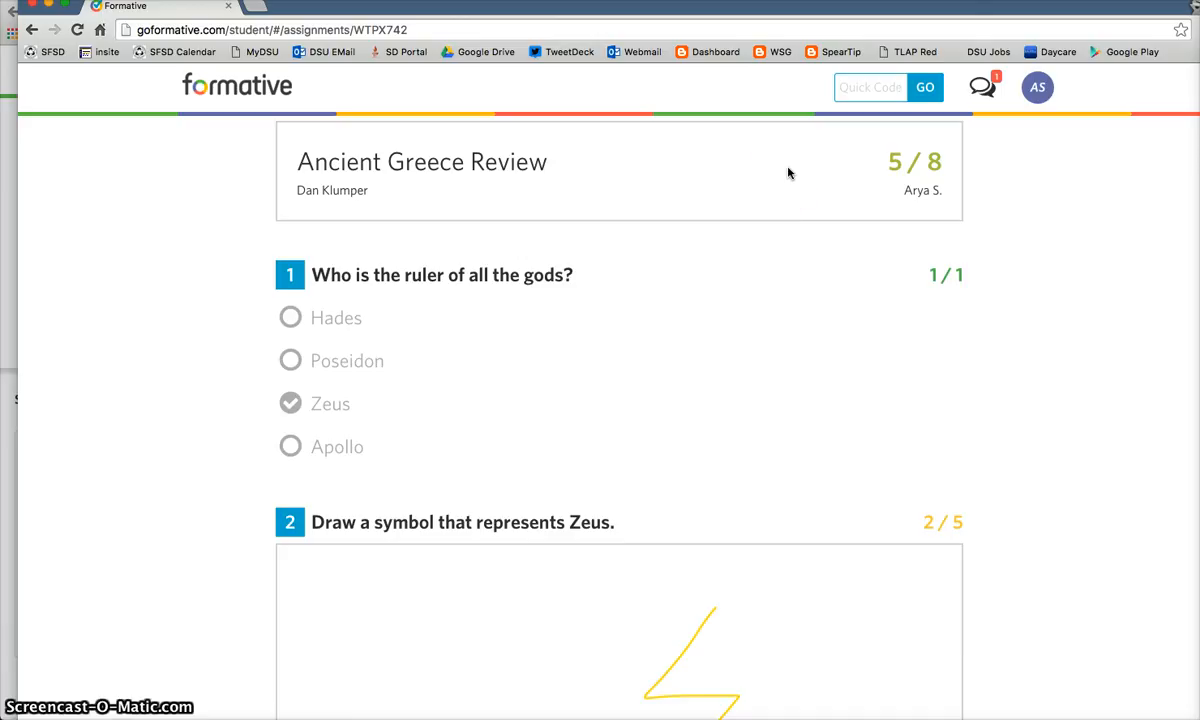
# Step: Check the student's feedback notification and open the "more detail please" comment on the Zeus symbol question
pyautogui.click(983, 88)
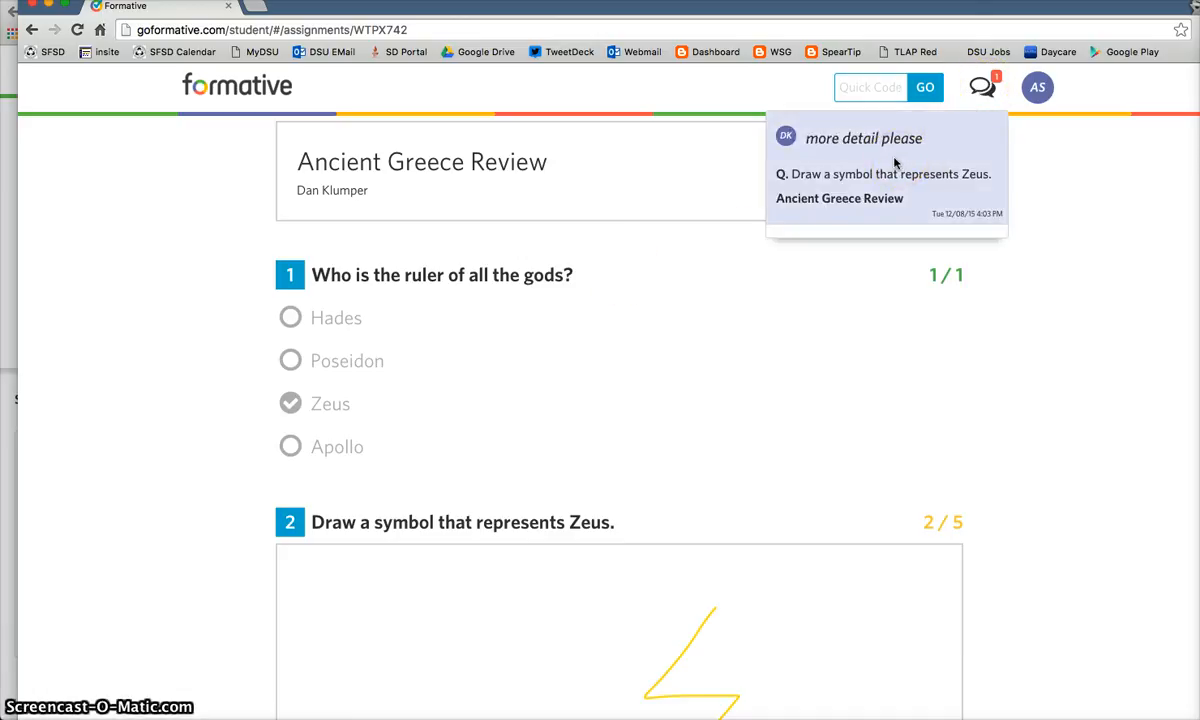
pyautogui.click(917, 198)
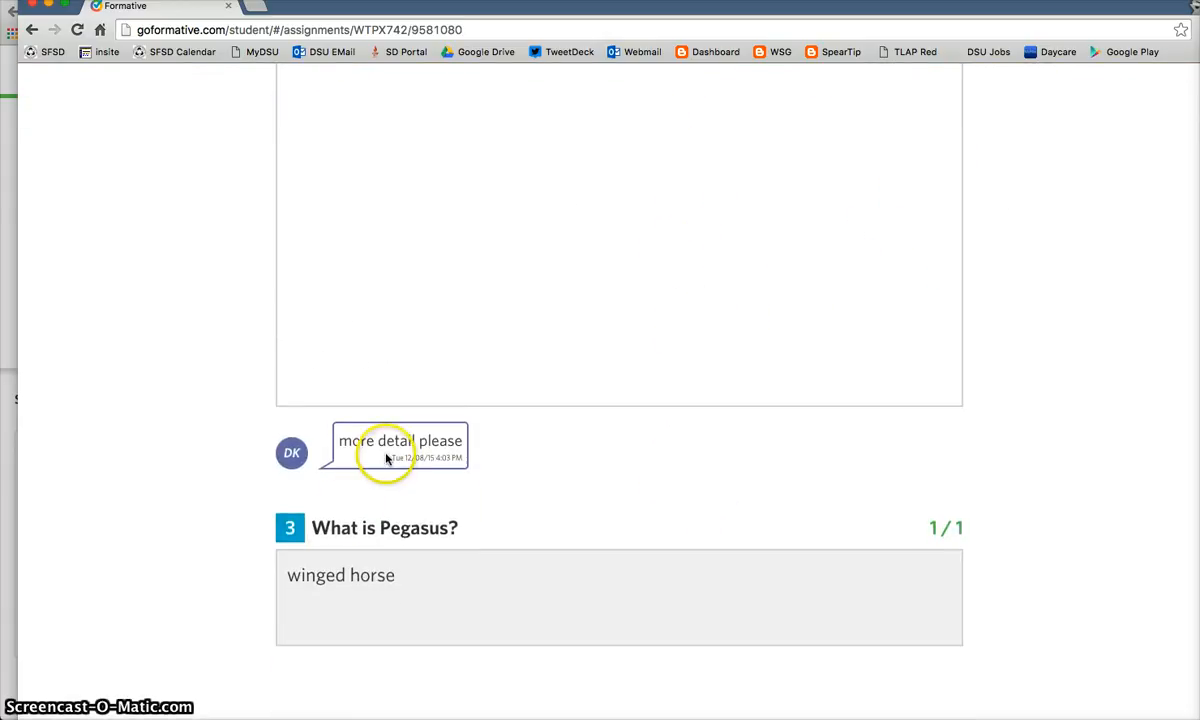
pyautogui.scroll(-1, 327, 460)
pyautogui.scroll(10, 370, 471)
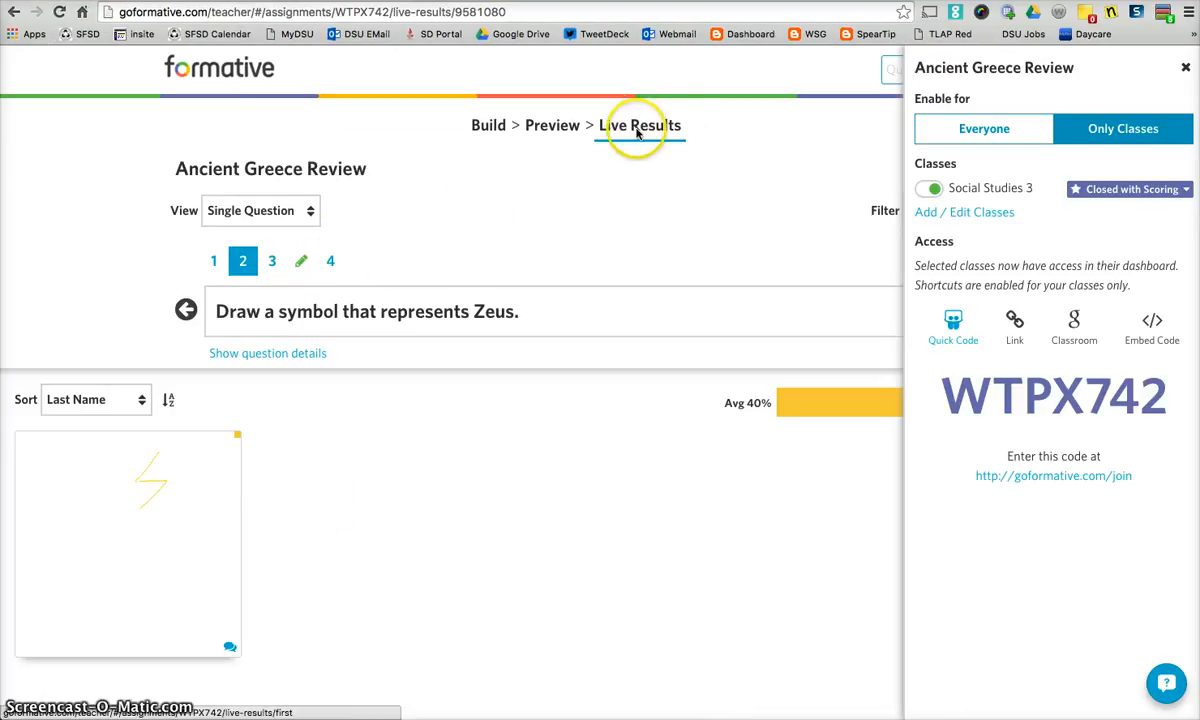
# Step: In the teacher's results, examine the access options Open, Closed with Scoring and Instant Scoring for Social Studies 3
pyautogui.click(1150, 190)
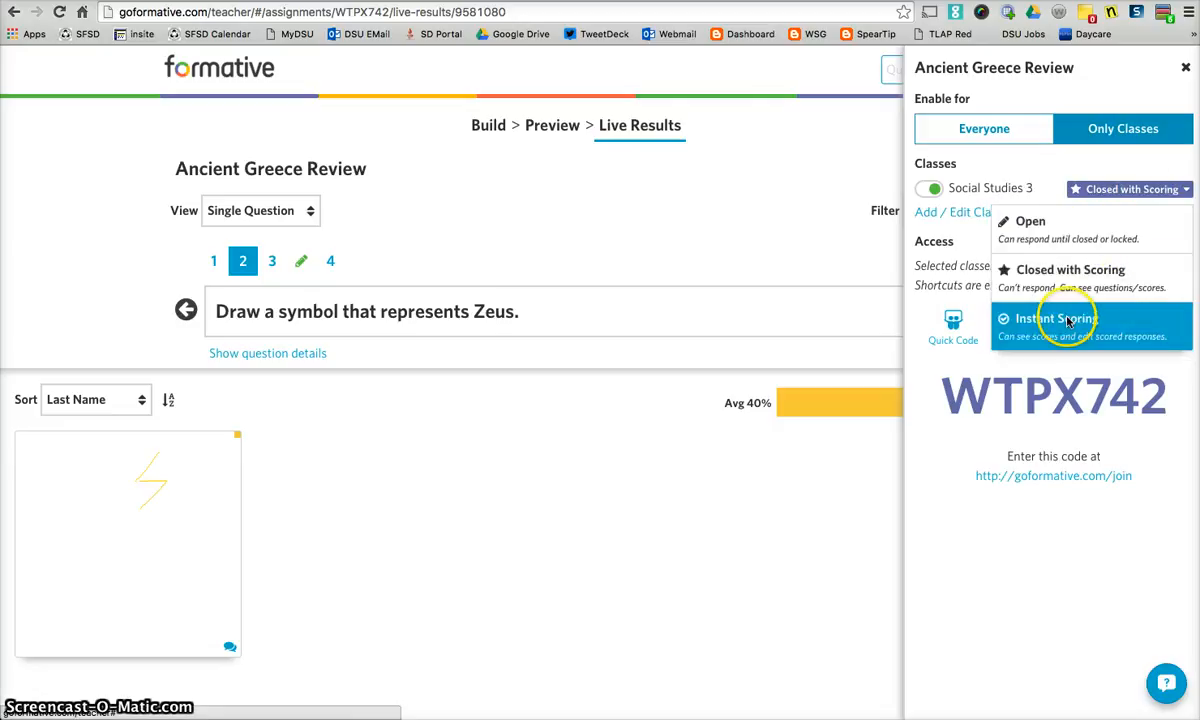
pyautogui.click(1097, 230)
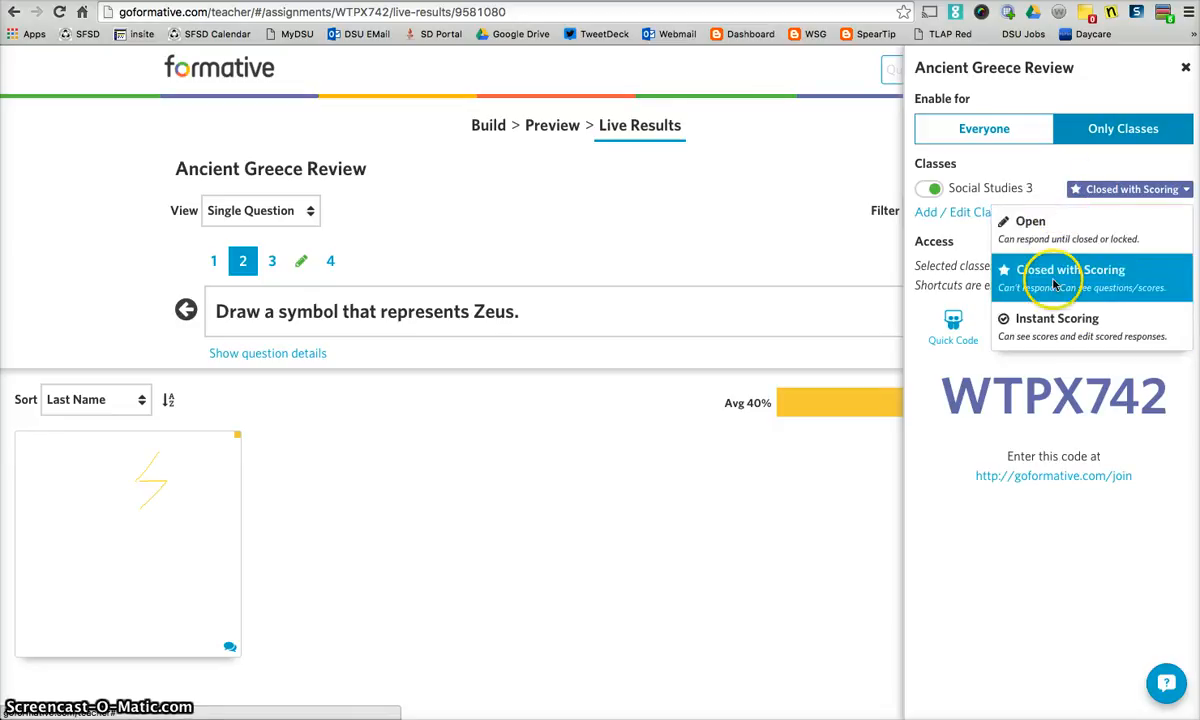
pyautogui.click(983, 186)
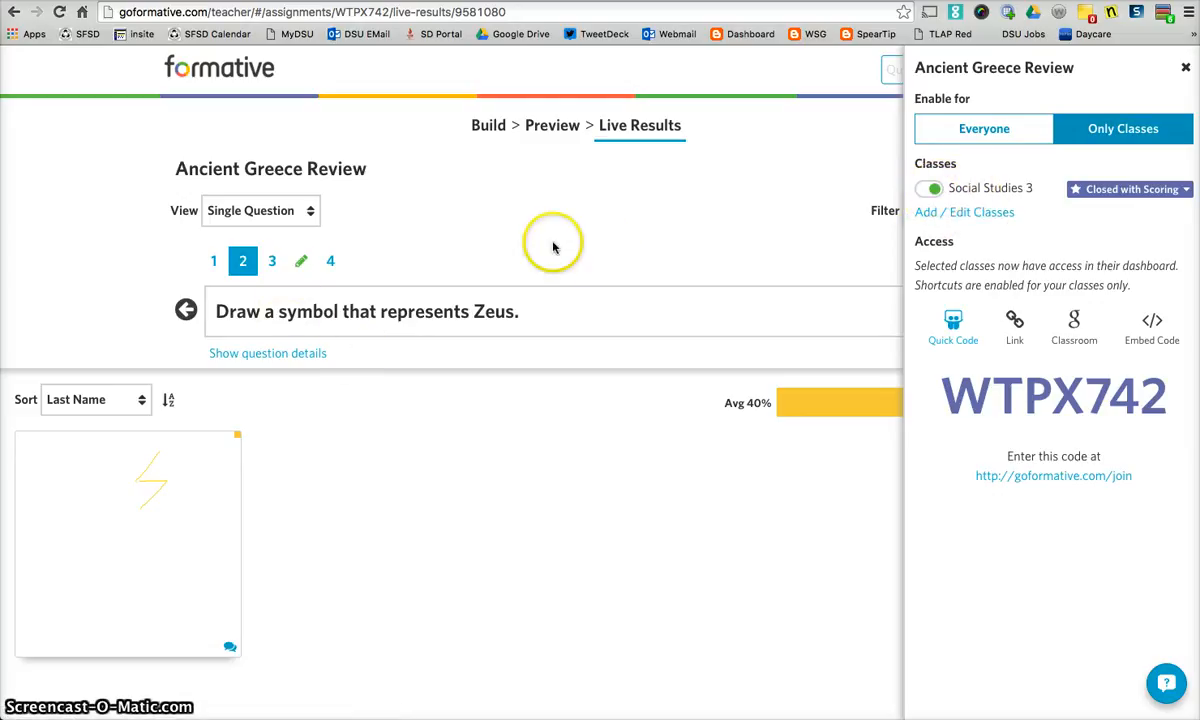
# Step: Leave the assignment settings for the teacher's dashboard and expand the available actions for Ancient Greece Review
pyautogui.click(1185, 67)
pyautogui.click(195, 68)
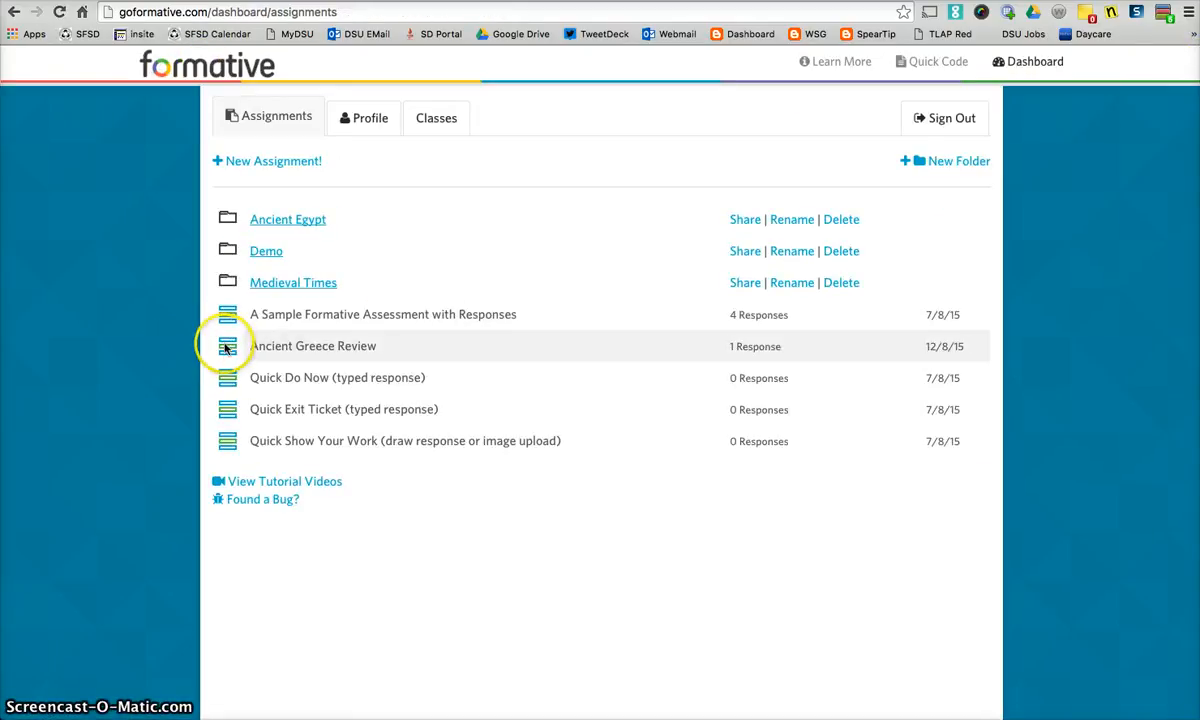
pyautogui.click(226, 347)
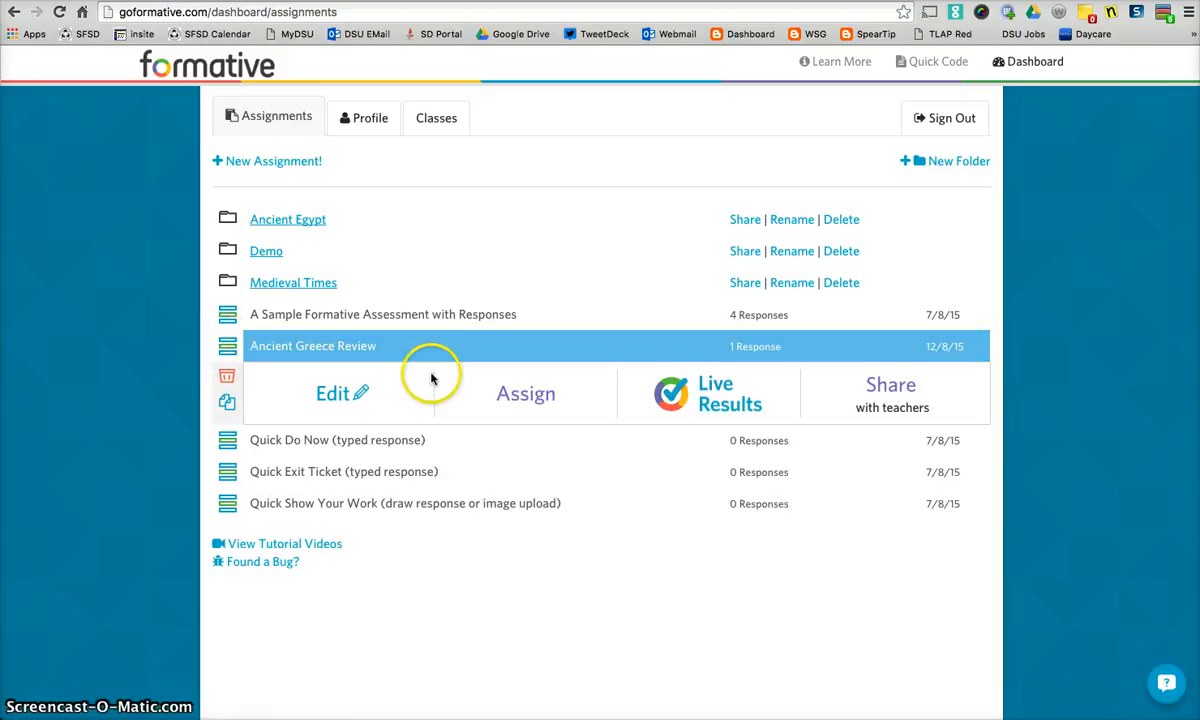